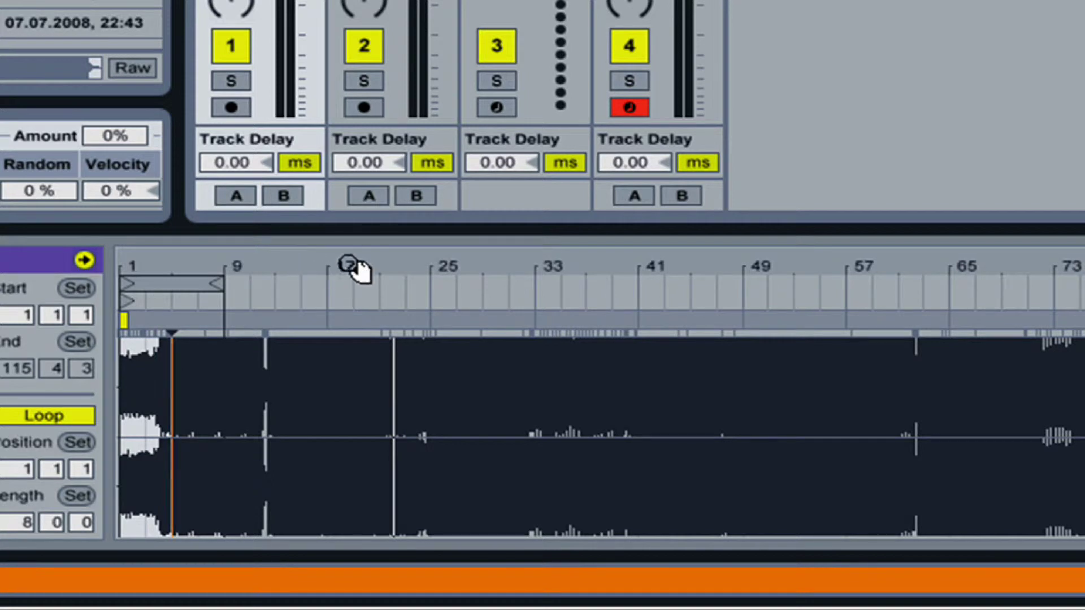
Examine the clip's waveform and its transient markers up close around bar 46
mouse_move(353, 261)
left_mouse_down()
mouse_move(353, 305)
mouse_move(356, 258)
left_mouse_up()
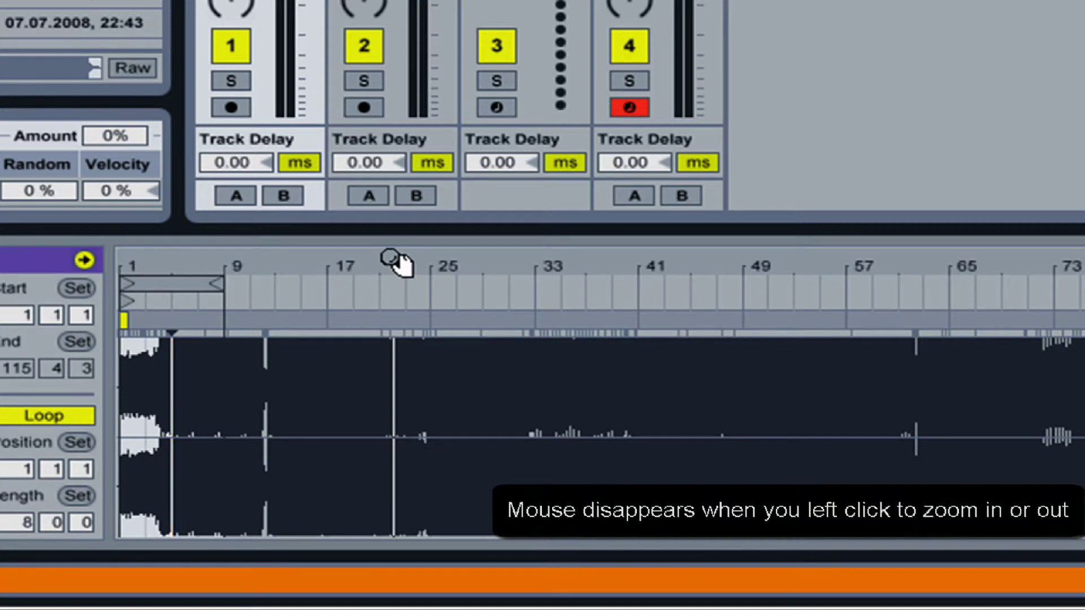
mouse_move(397, 263)
left_mouse_down()
mouse_move(398, 306)
mouse_move(397, 266)
mouse_move(397, 280)
left_mouse_up()
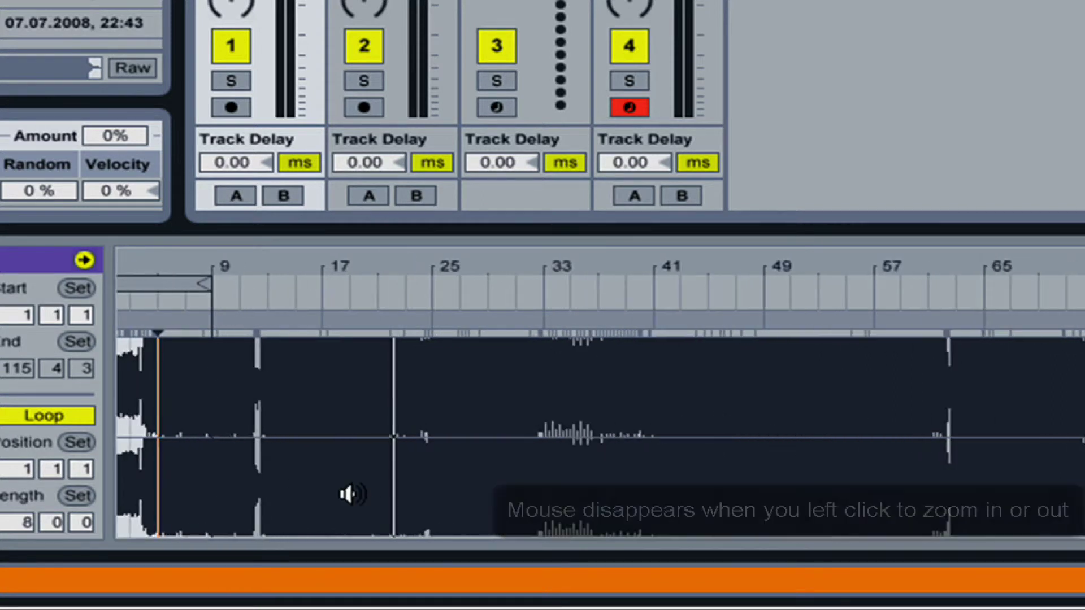
left_click_drag(300, 262, 317, 262)
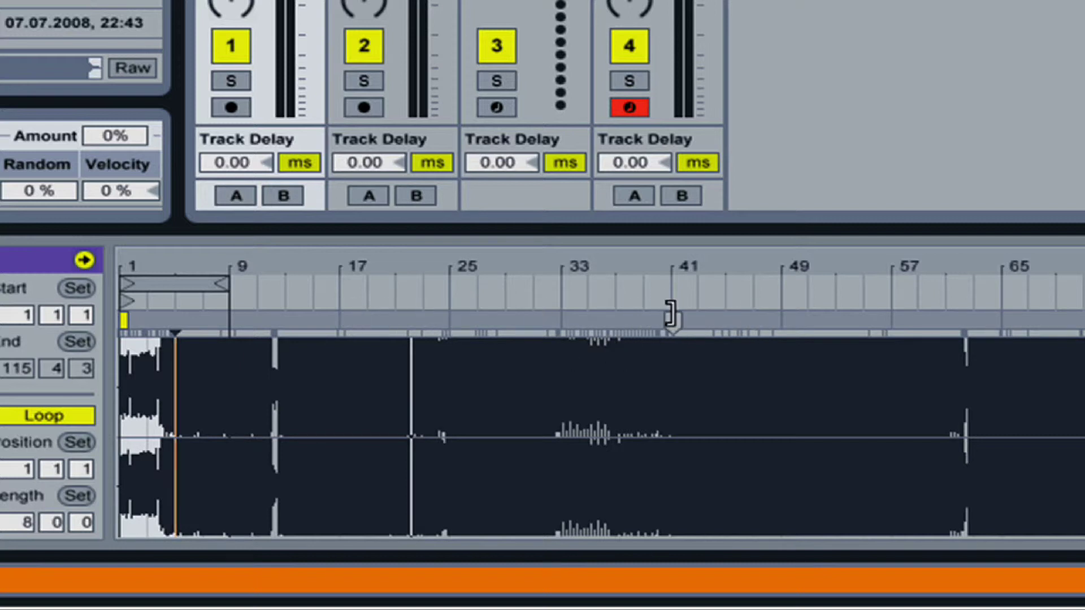
left_click_drag(756, 254, 743, 350)
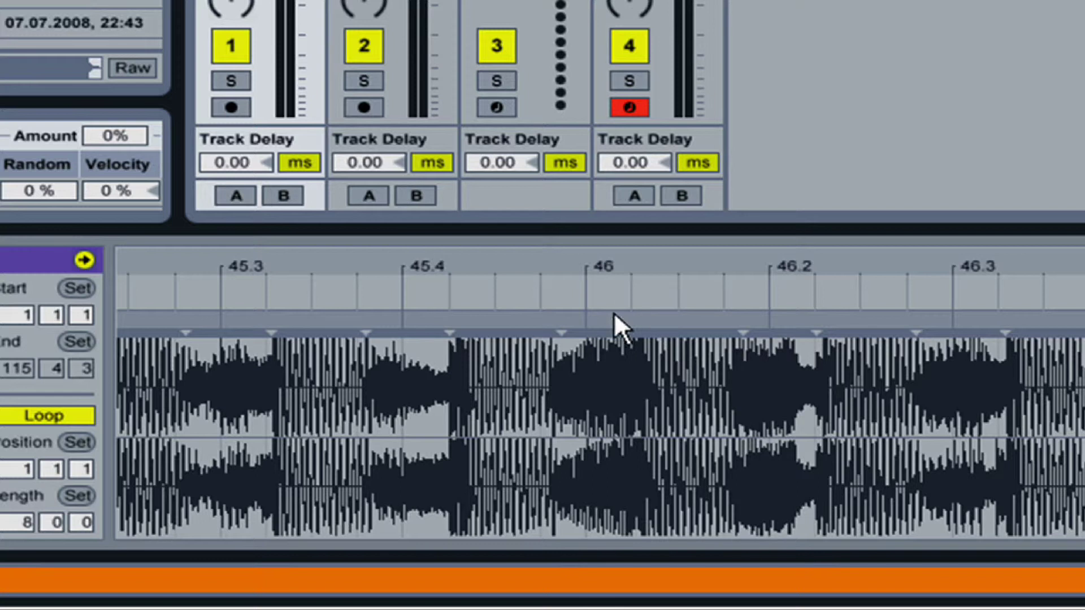
double_click(550, 321)
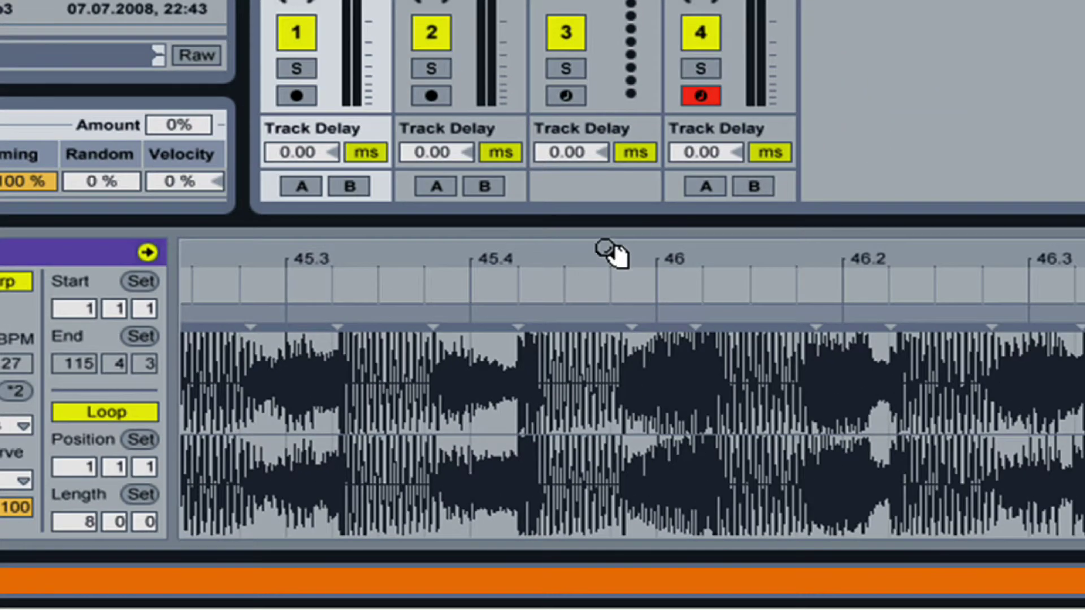
left_click_drag(610, 253, 819, 138)
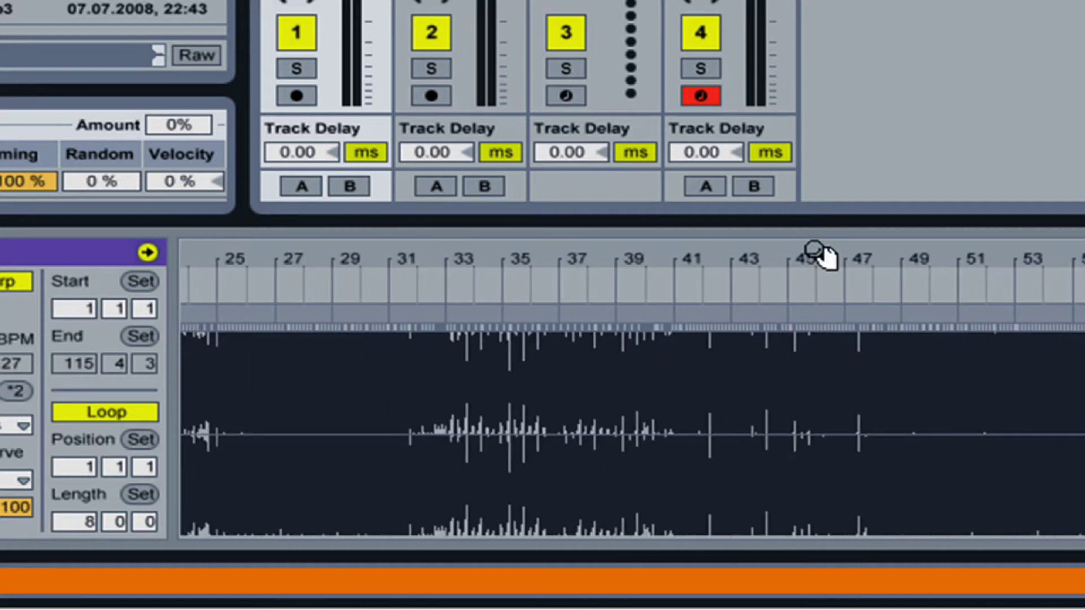
Examine the waveform around bar 5 and at the clip's start at bar 1
left_click_drag(213, 256, 1079, 310)
left_click_drag(758, 258, 758, 141)
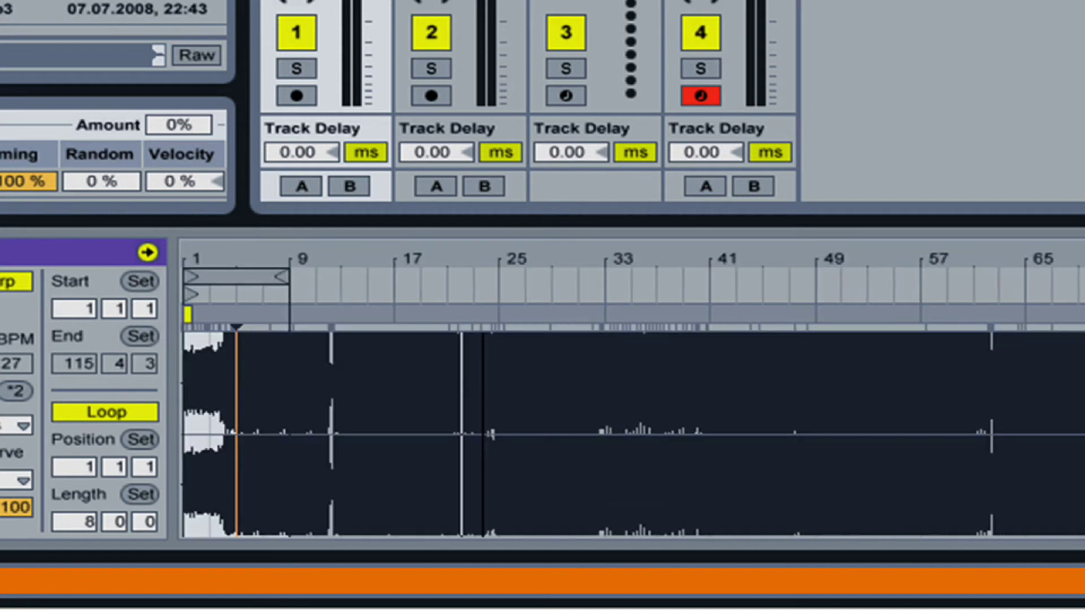
left_click_drag(225, 259, 225, 282)
left_click_drag(954, 266, 218, 258)
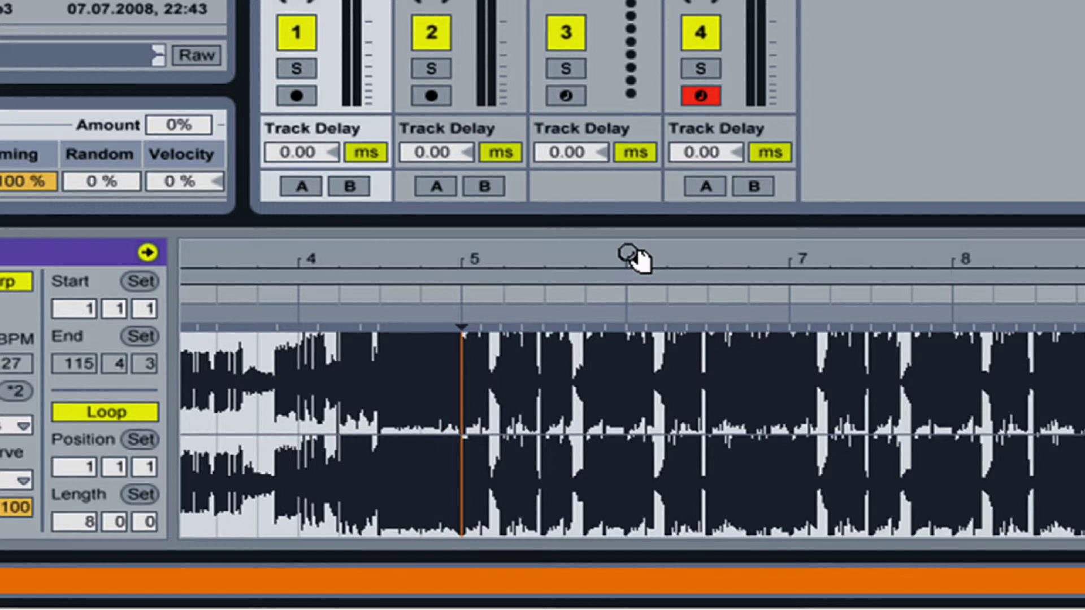
left_click_drag(364, 265, 365, 175)
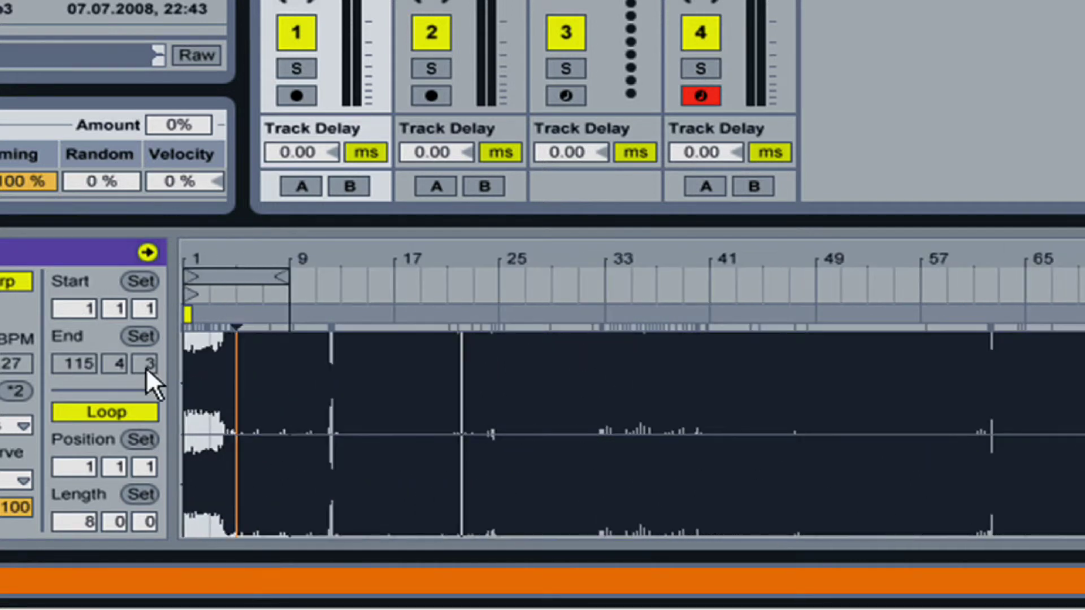
left_click_drag(194, 249, 194, 305)
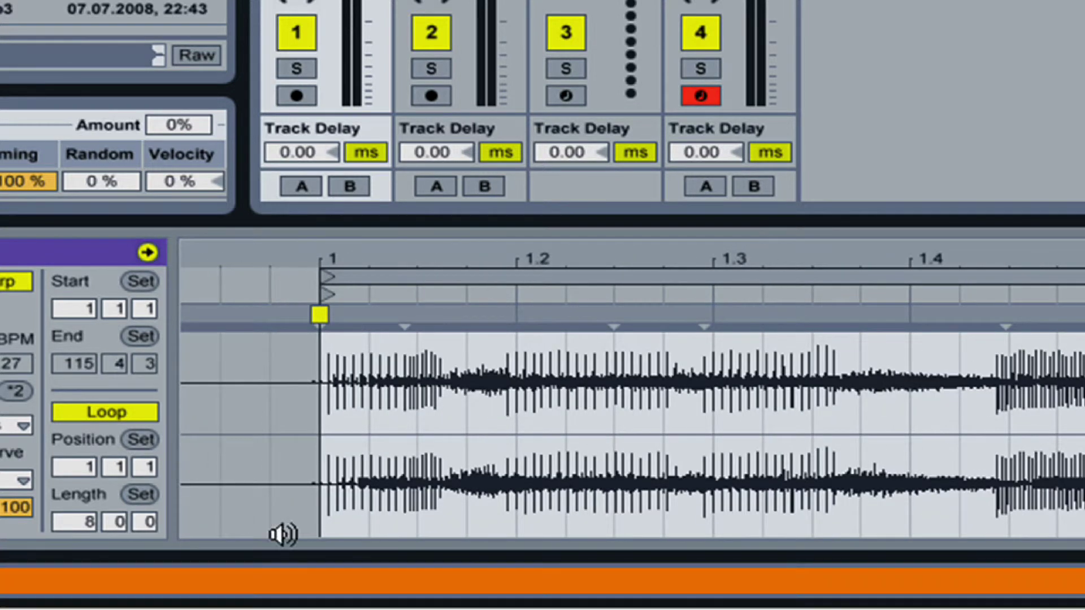
Play the "1-11 I Love" clip and shift its 8-bar loop forward in 8-bar jumps until it starts at bar 25
left_click_drag(647, 266, 646, 234)
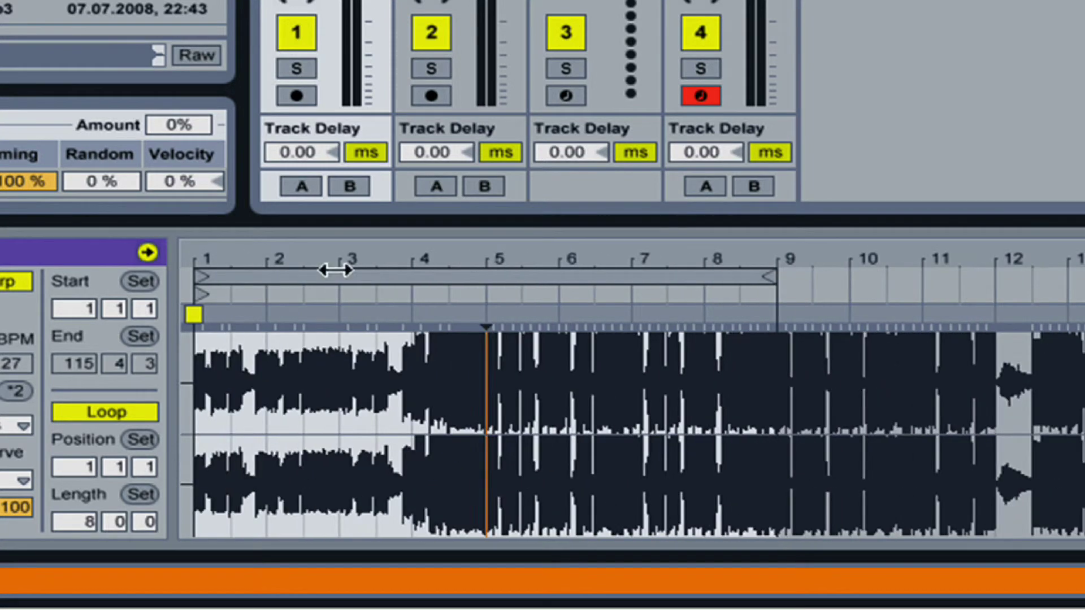
left_click(469, 284)
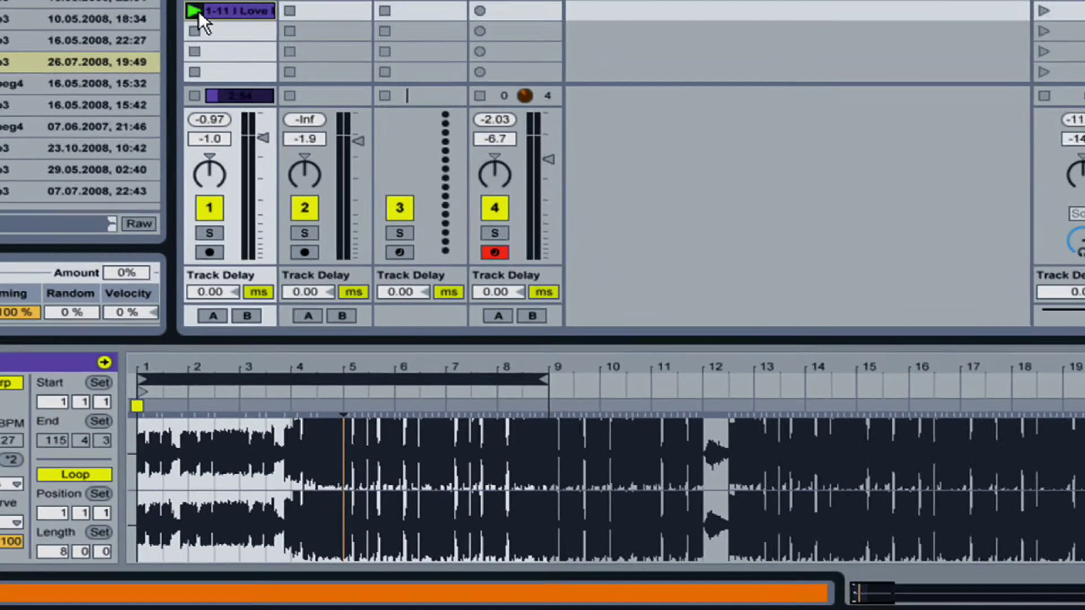
left_click(185, 51)
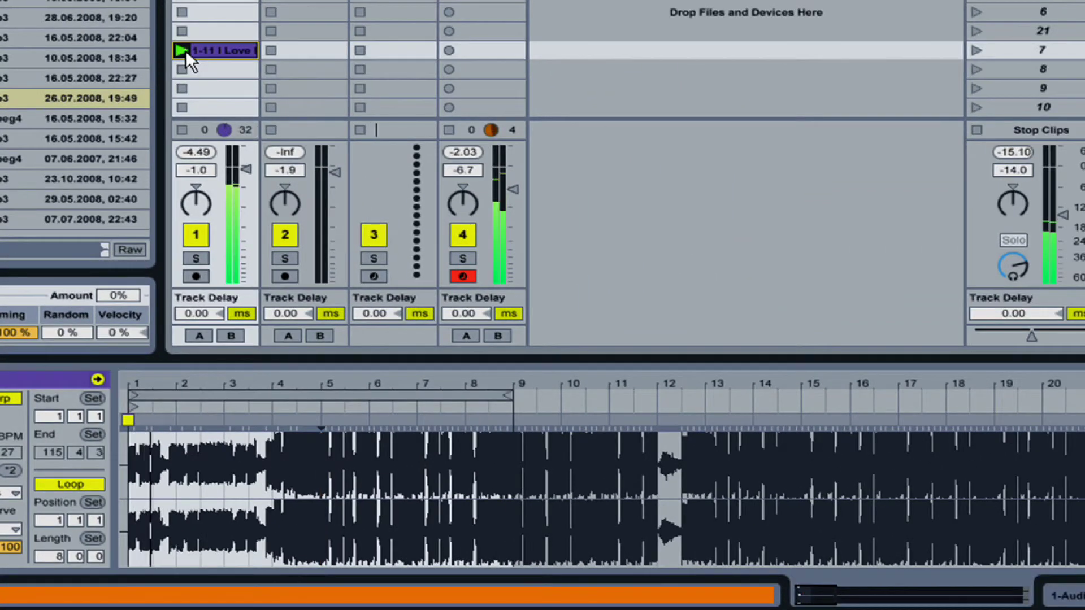
left_click(287, 398)
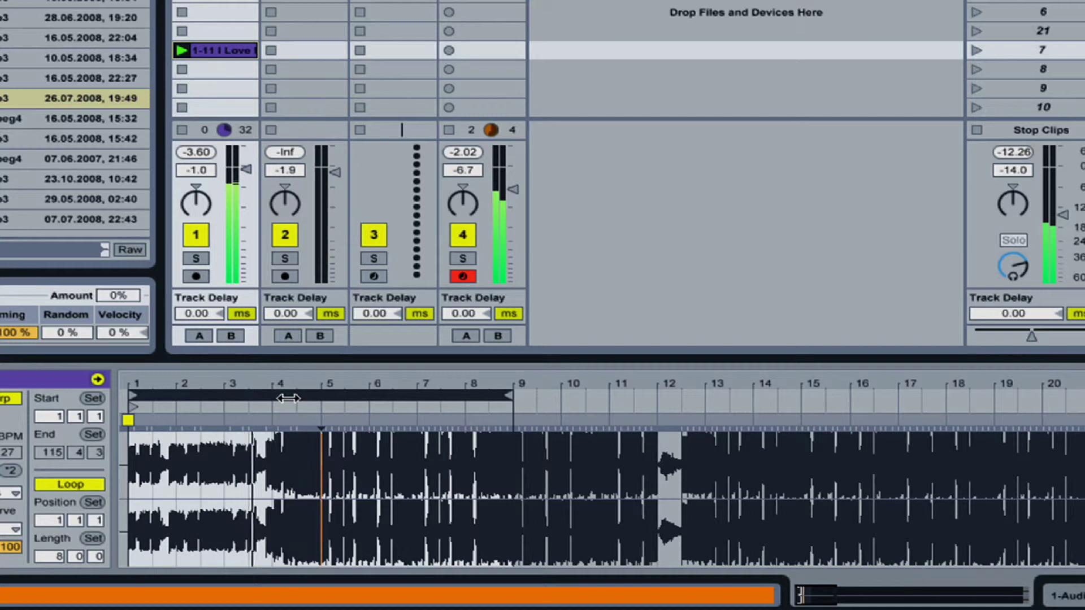
key("Up")
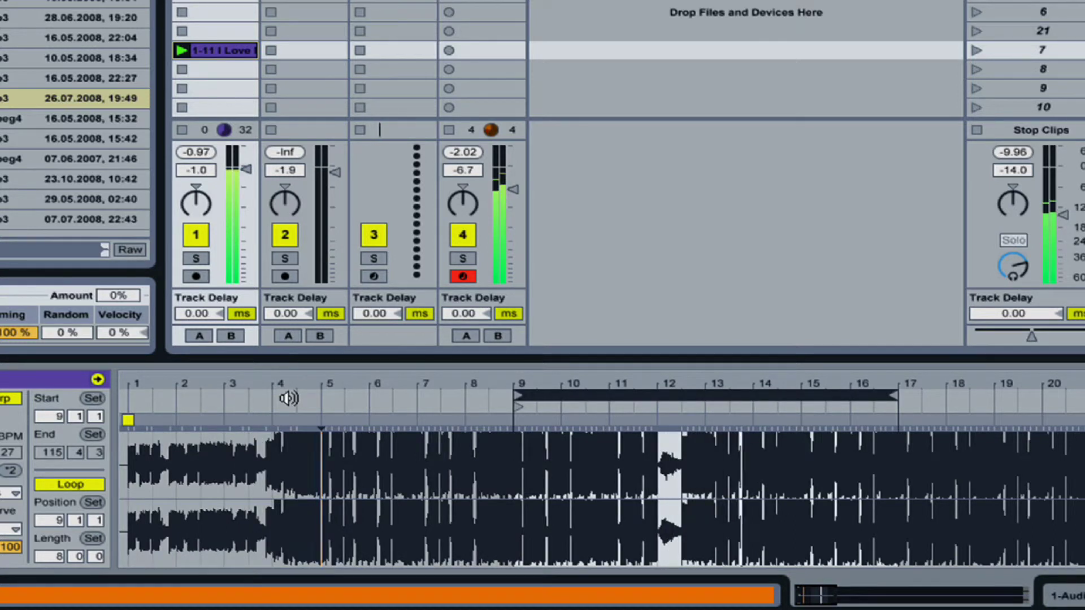
key("Up")
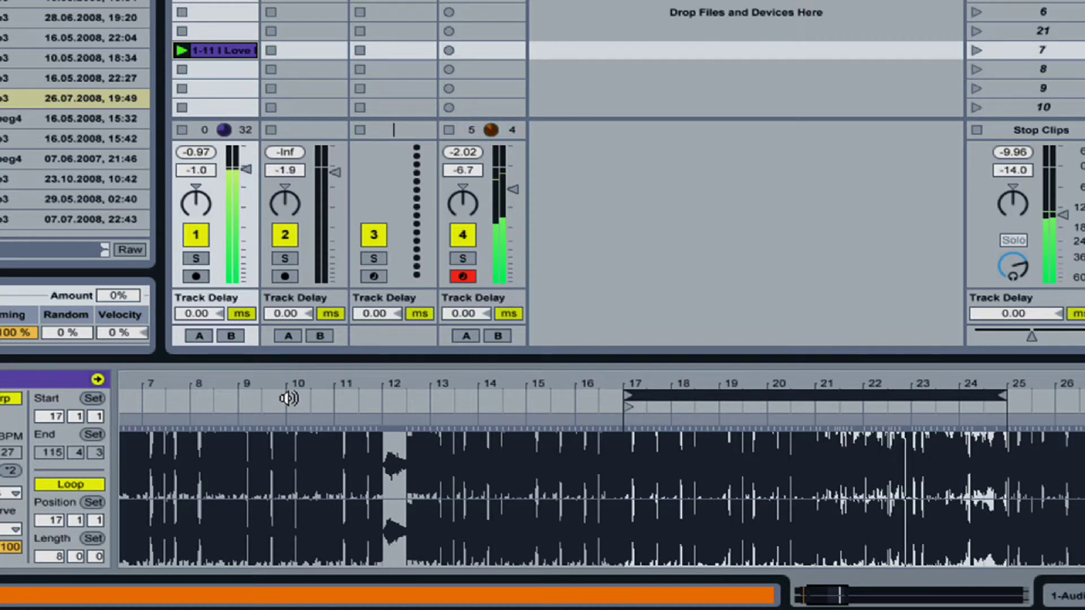
key("Up")
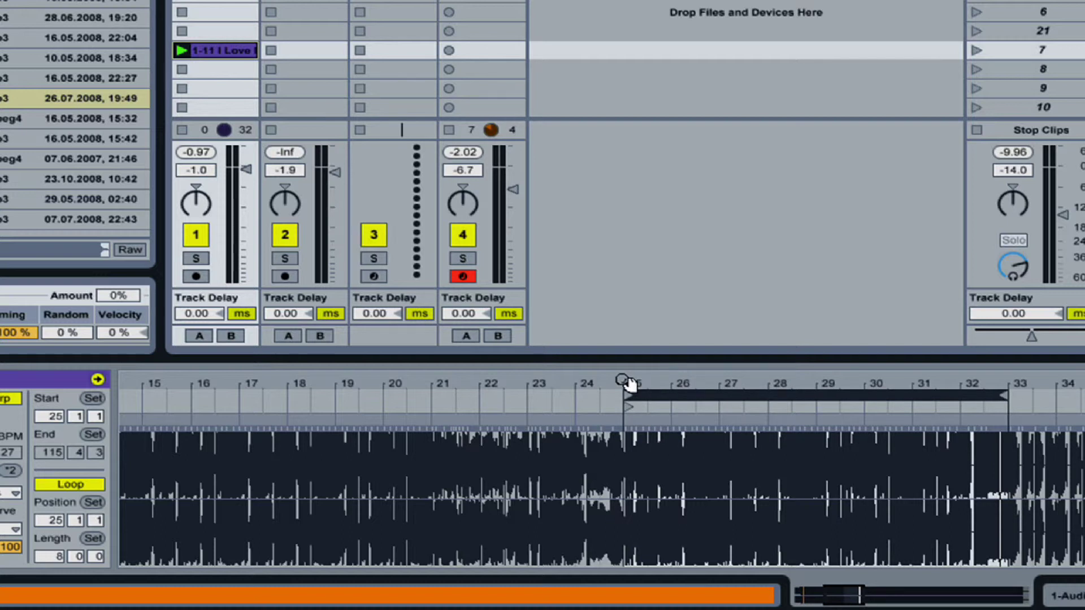
Add a warp marker at the first transient after bar 25 and align it precisely with the bar 25 gridline
left_click_drag(623, 377, 623, 447)
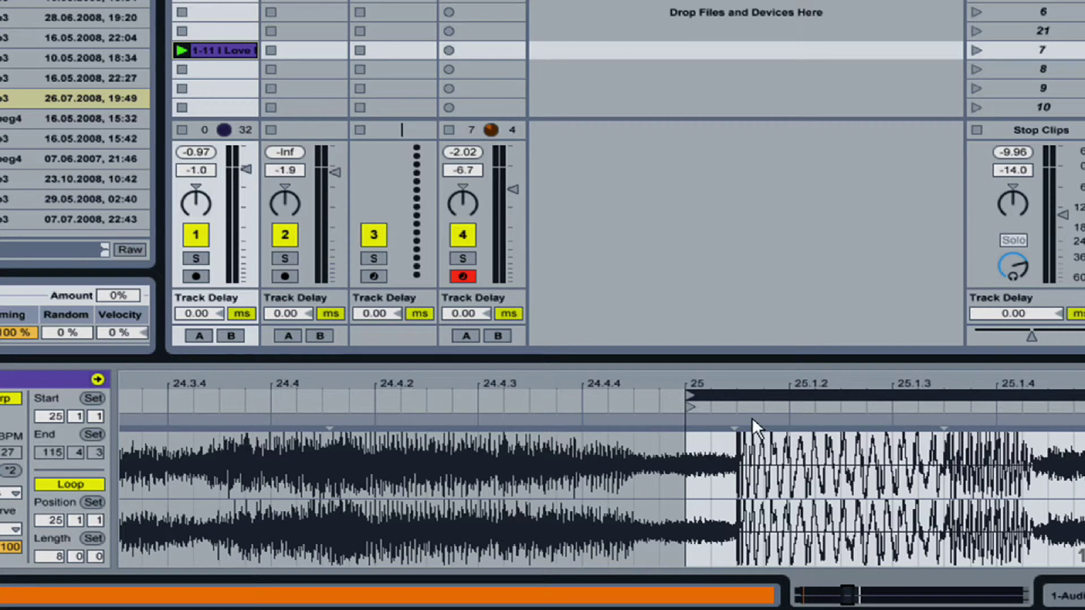
left_click_drag(753, 383, 753, 426)
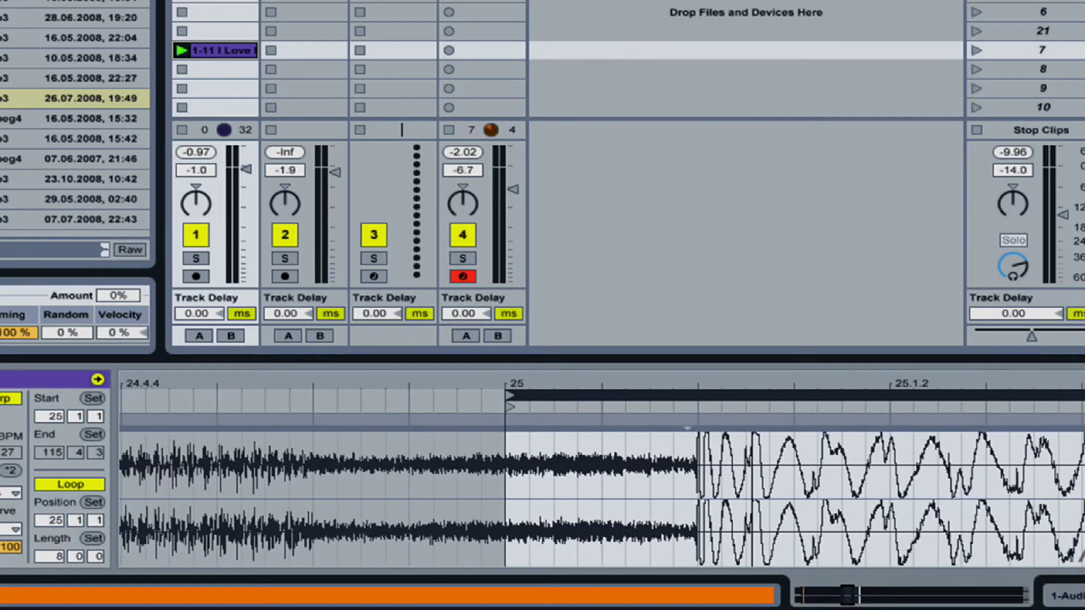
double_click(686, 419)
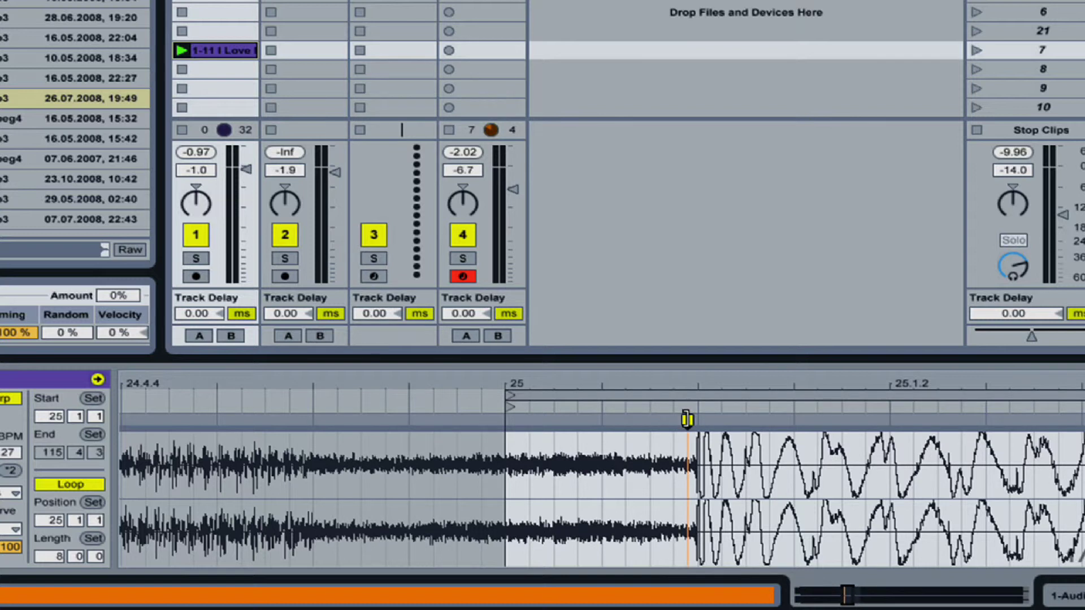
mouse_move(691, 383)
left_mouse_down()
mouse_move(690, 415)
mouse_move(690, 382)
left_mouse_up()
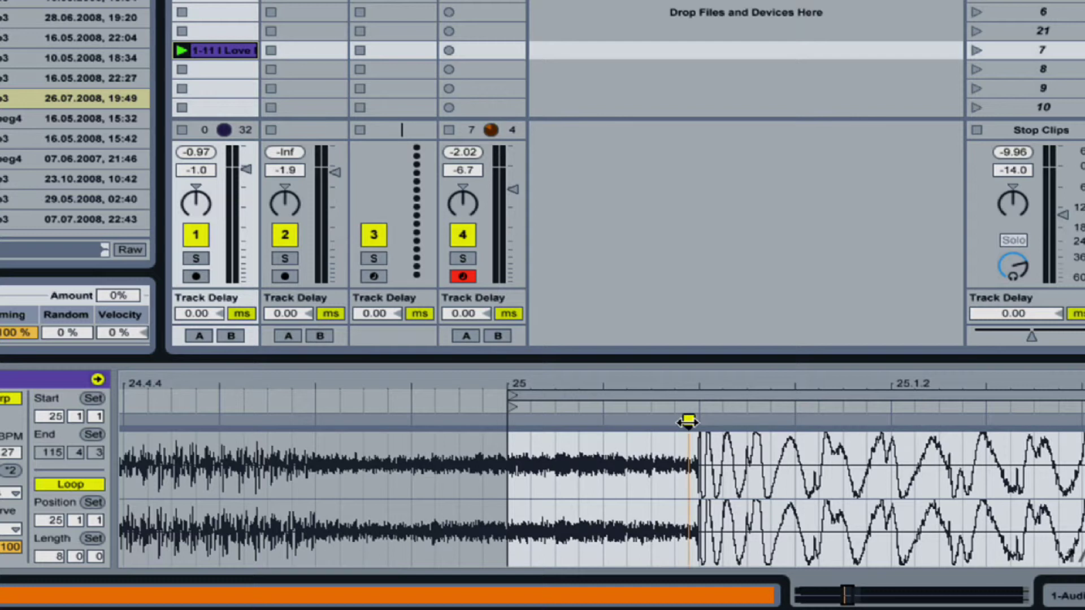
left_click_drag(688, 423, 516, 427)
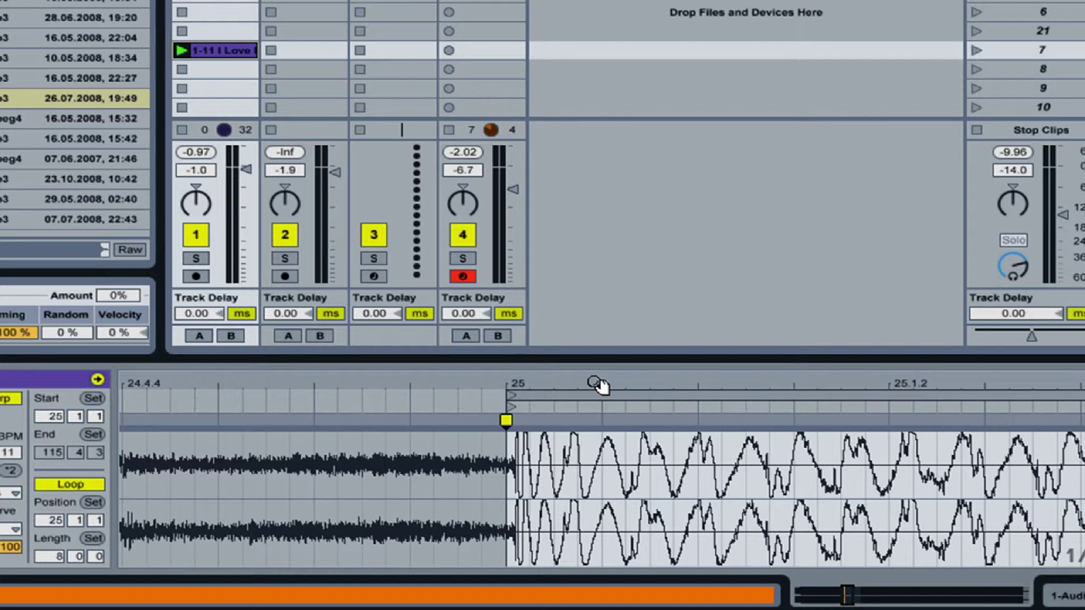
mouse_move(506, 378)
left_mouse_down()
mouse_move(517, 438)
mouse_move(506, 375)
left_mouse_up()
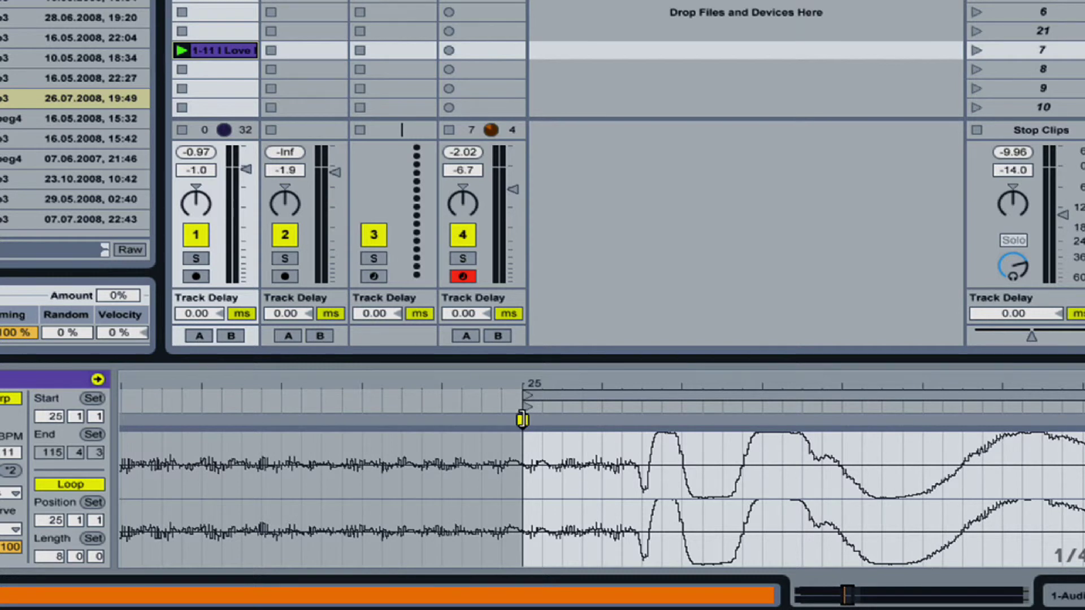
left_click_drag(522, 419, 421, 428)
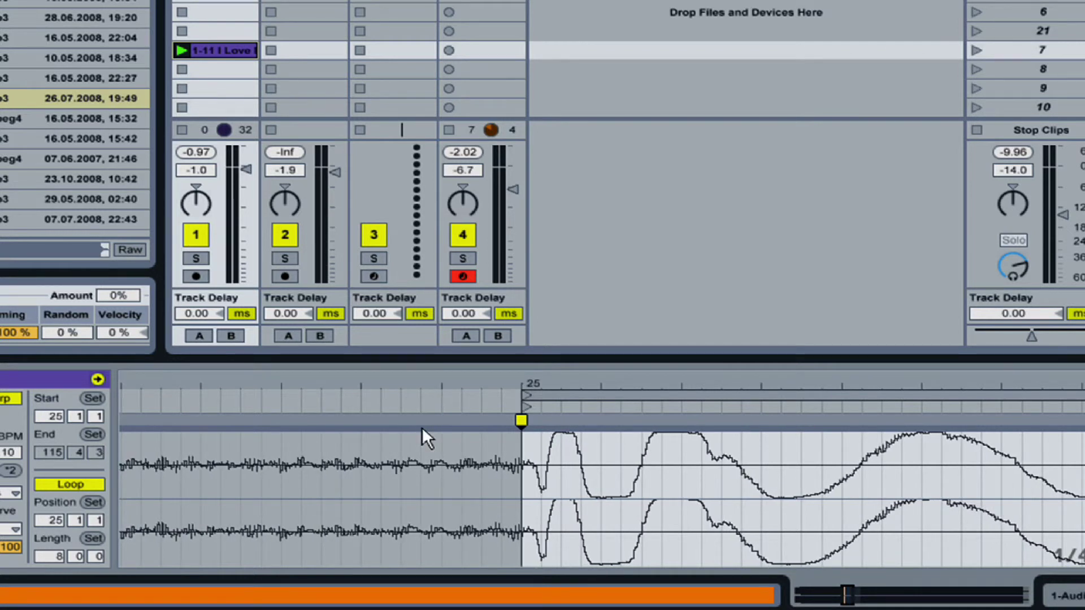
Replay the clip from bar 25, shift its 8-bar loop forward in 8-bar jumps to start at bar 41, and stop playback
left_click_drag(479, 382, 473, 229)
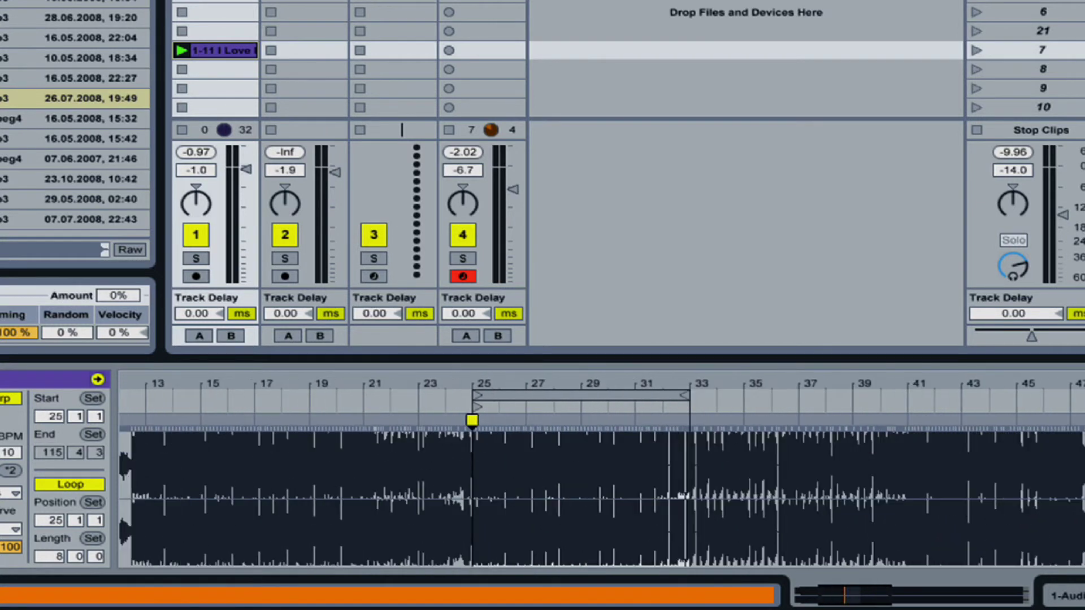
left_click(589, 393)
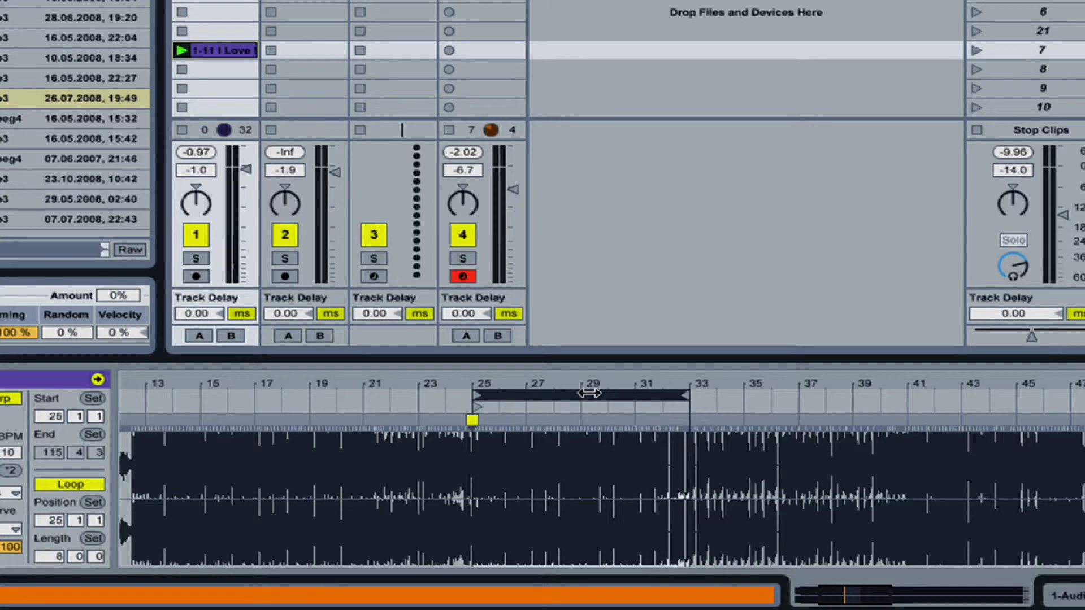
left_click(182, 50)
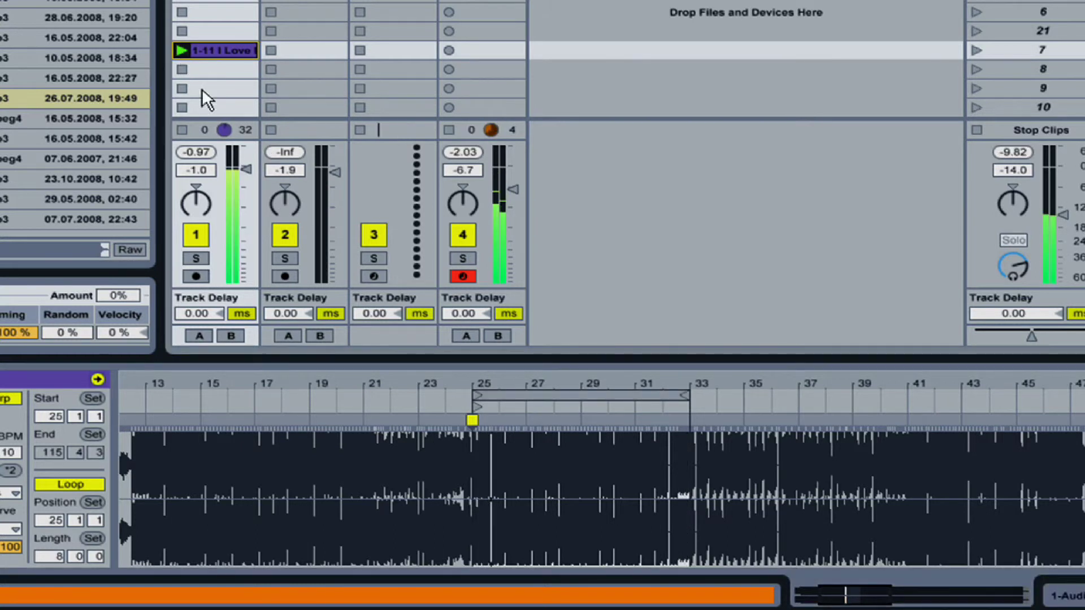
left_click(571, 400)
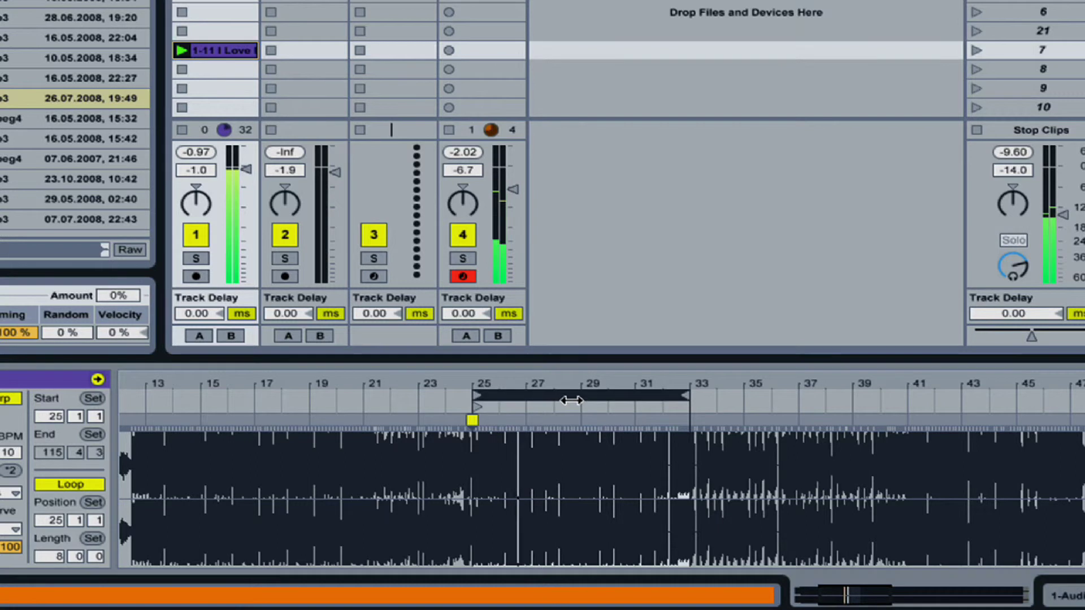
key("Up")
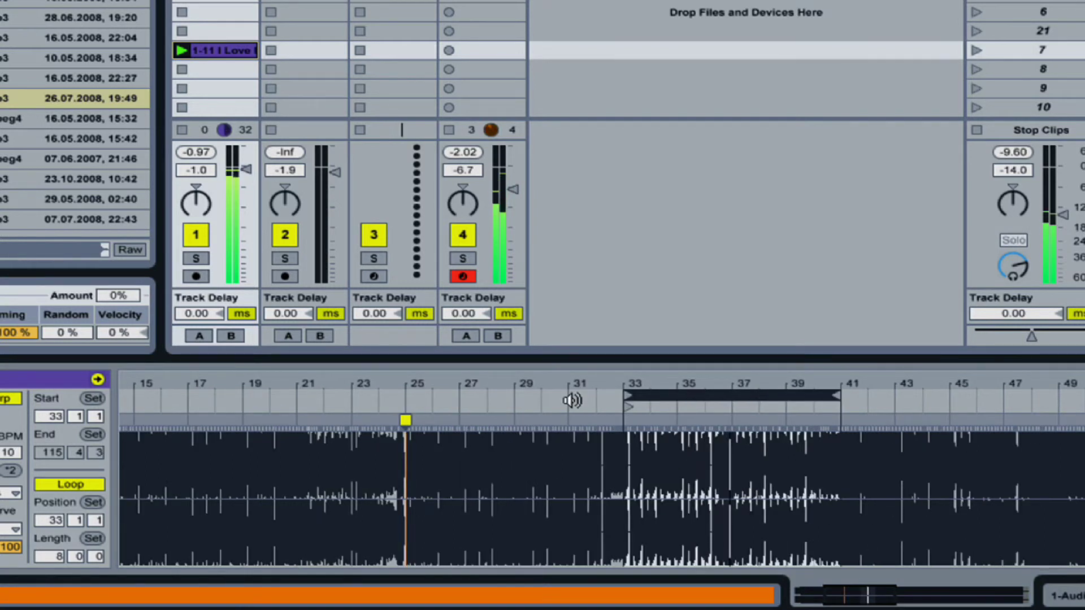
key("Up")
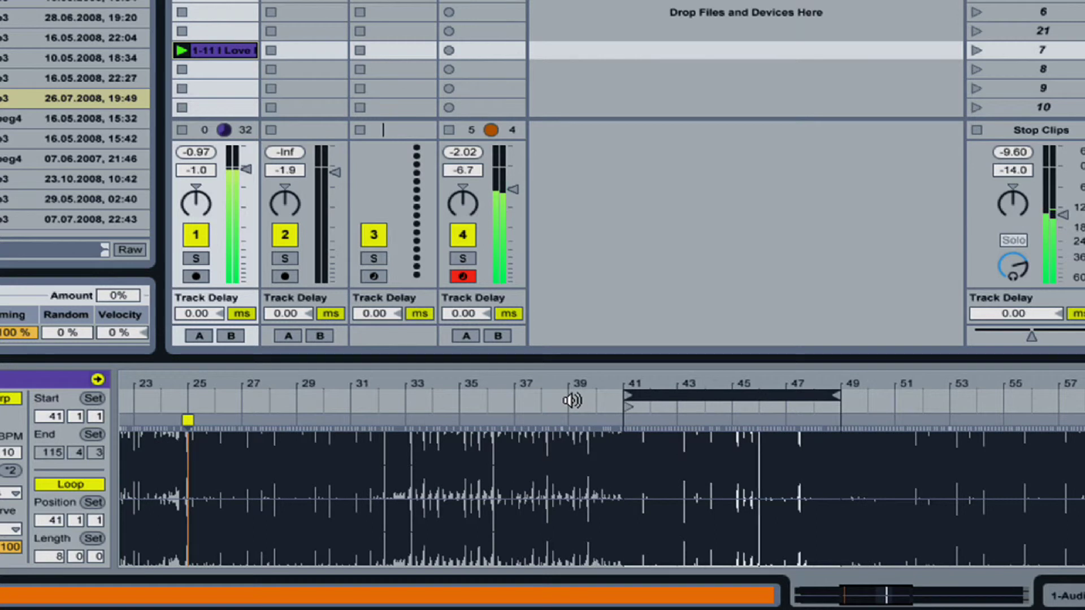
key("space")
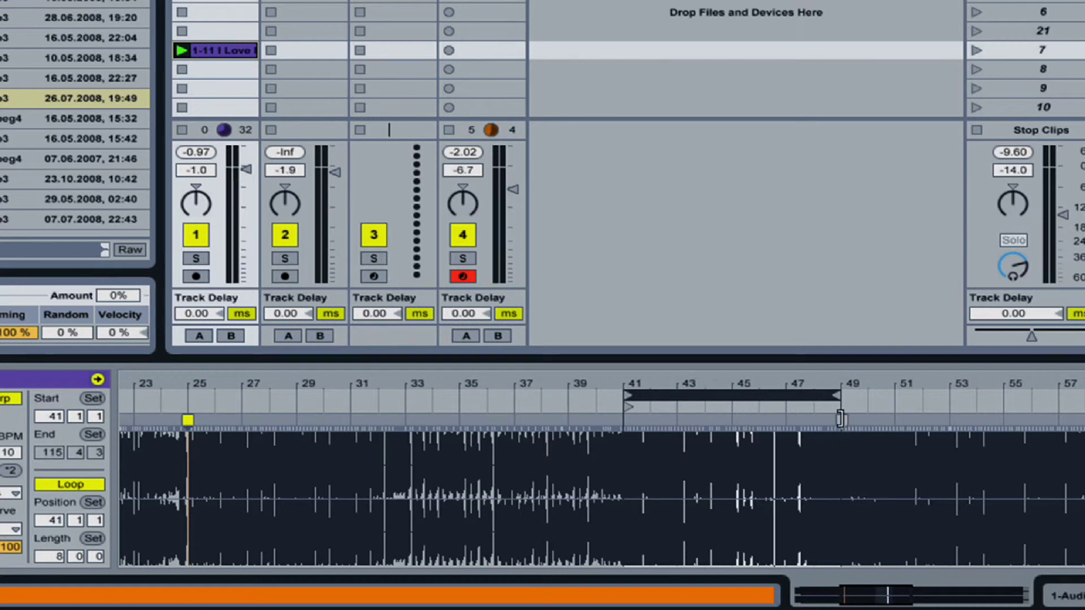
Add a warp marker at the first transient after bar 41 and align it precisely with the bar 41 gridline
left_click_drag(835, 384, 837, 452)
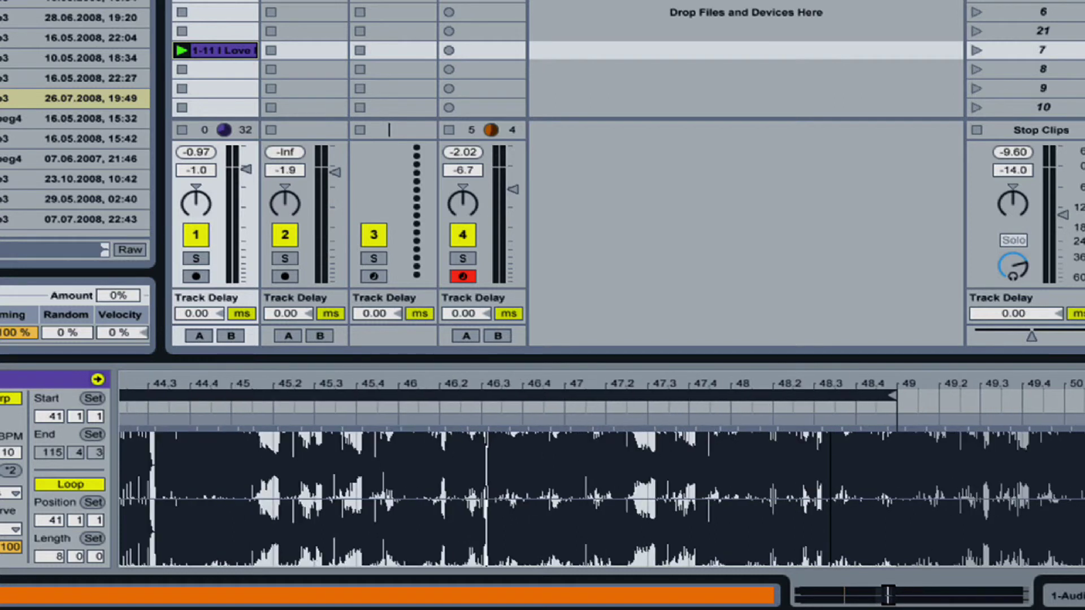
mouse_move(907, 384)
left_mouse_down()
mouse_move(902, 424)
mouse_move(897, 380)
left_mouse_up()
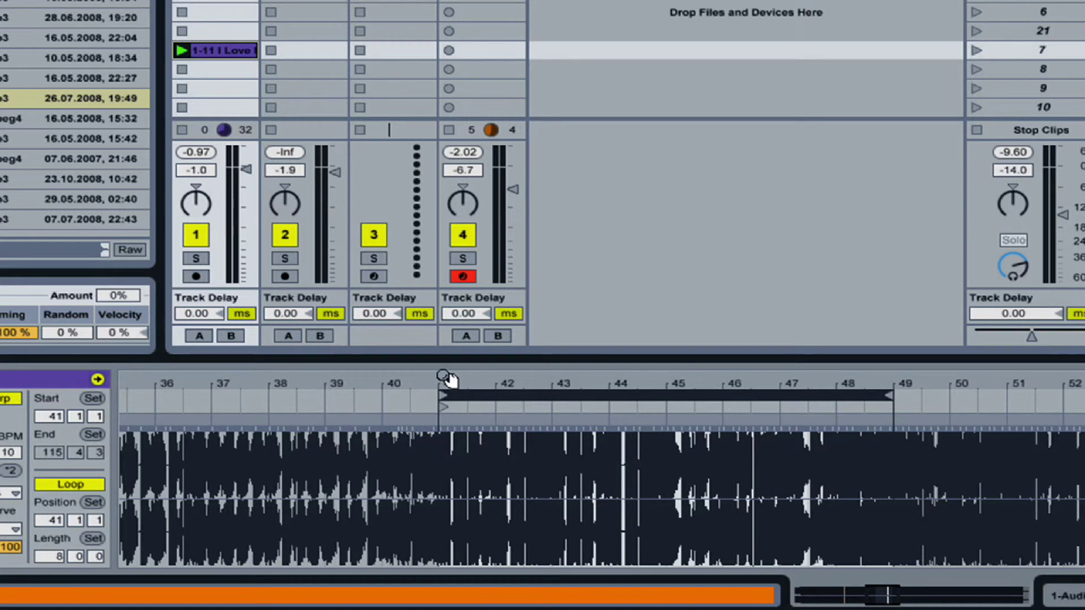
left_click_drag(436, 381, 438, 433)
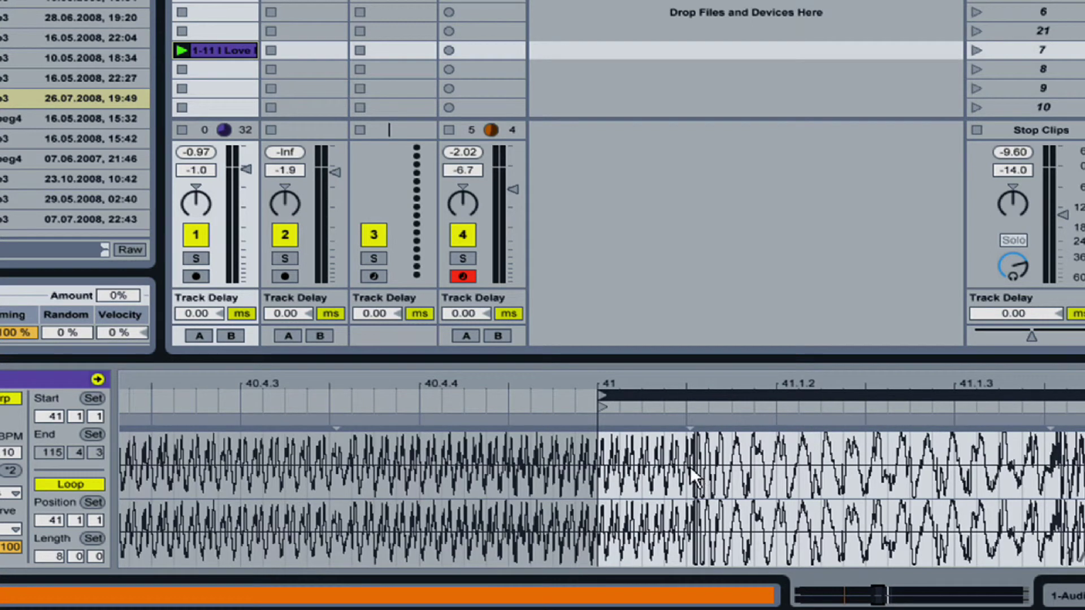
double_click(688, 419)
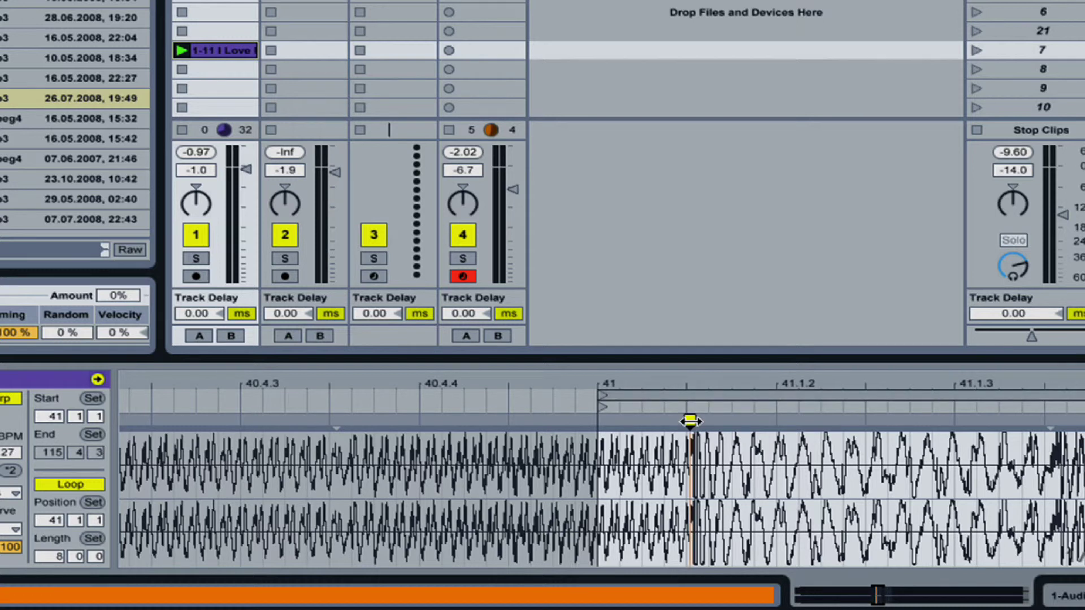
mouse_move(690, 423)
left_mouse_down()
mouse_move(580, 422)
mouse_move(601, 422)
left_mouse_up()
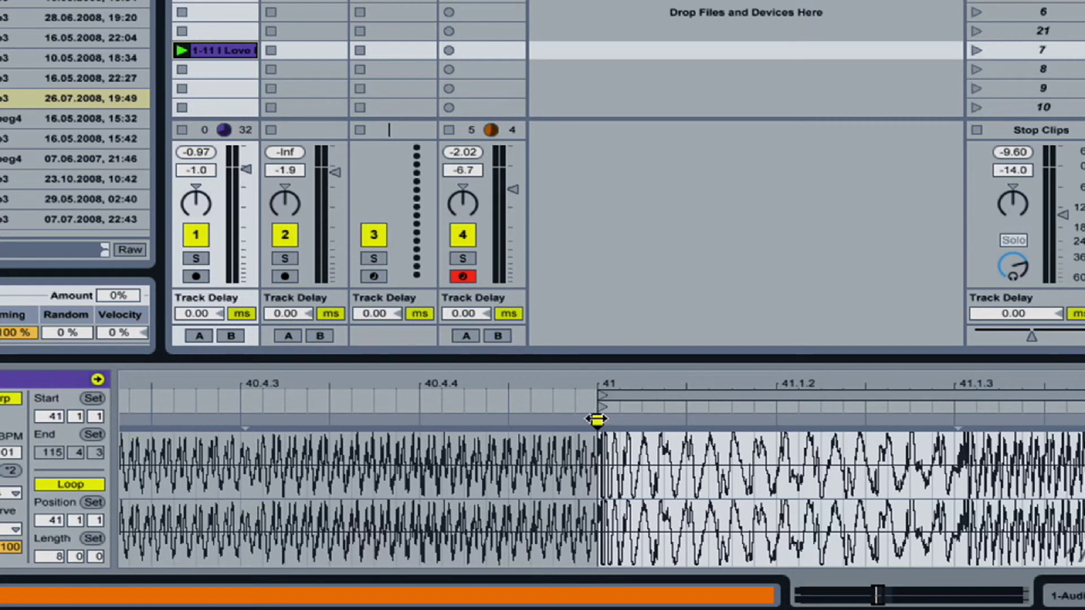
left_click_drag(591, 379, 594, 388)
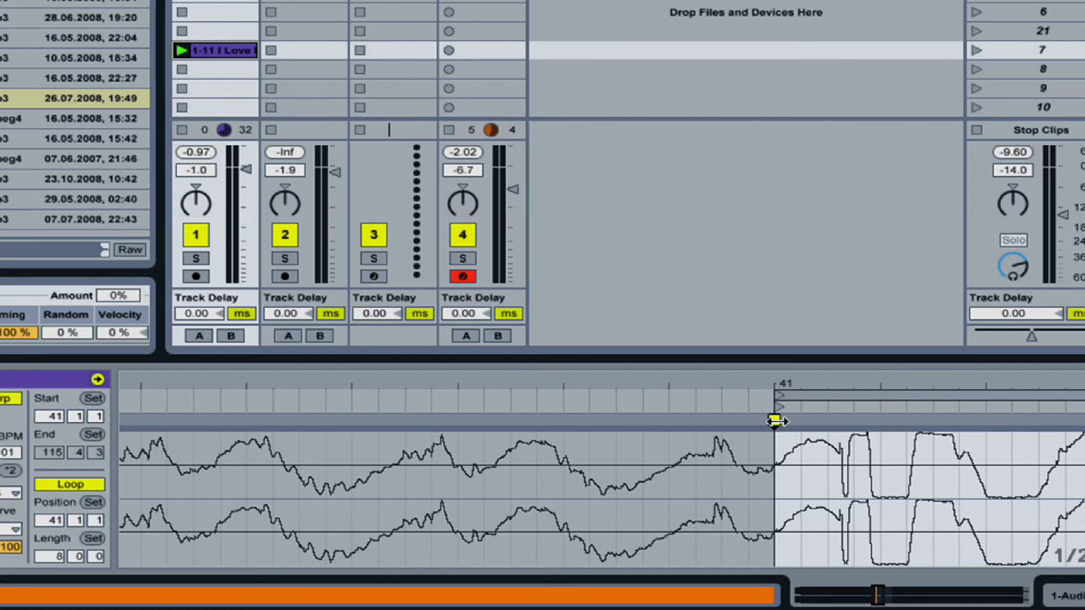
left_click_drag(774, 421, 721, 420)
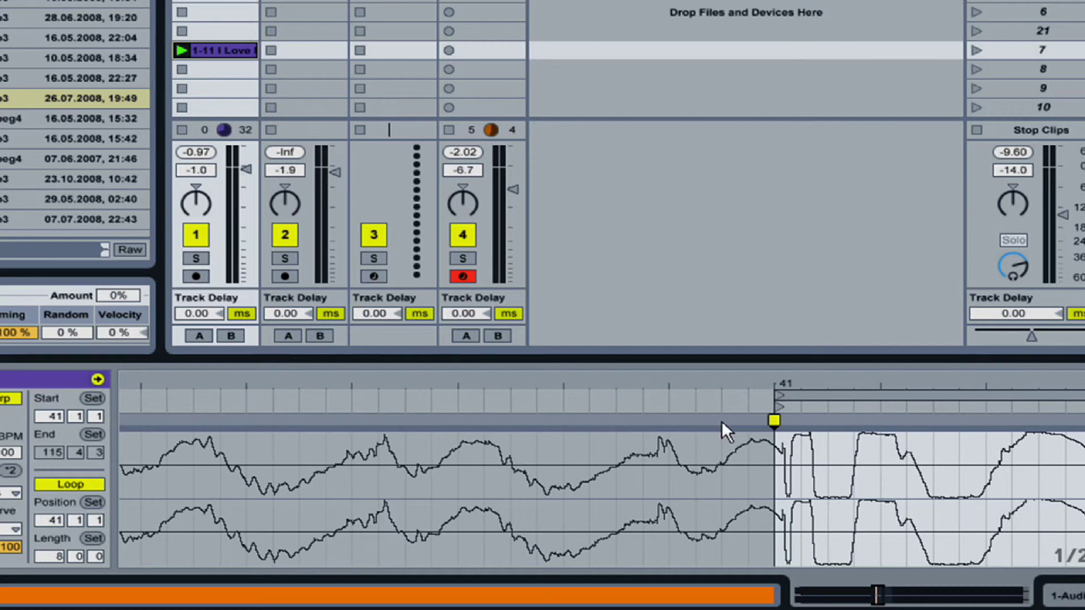
left_click_drag(768, 381, 767, 283)
Move the 8-bar loop to start at bar 49 and play the "1-11 I Love" clip from there
left_click(520, 400)
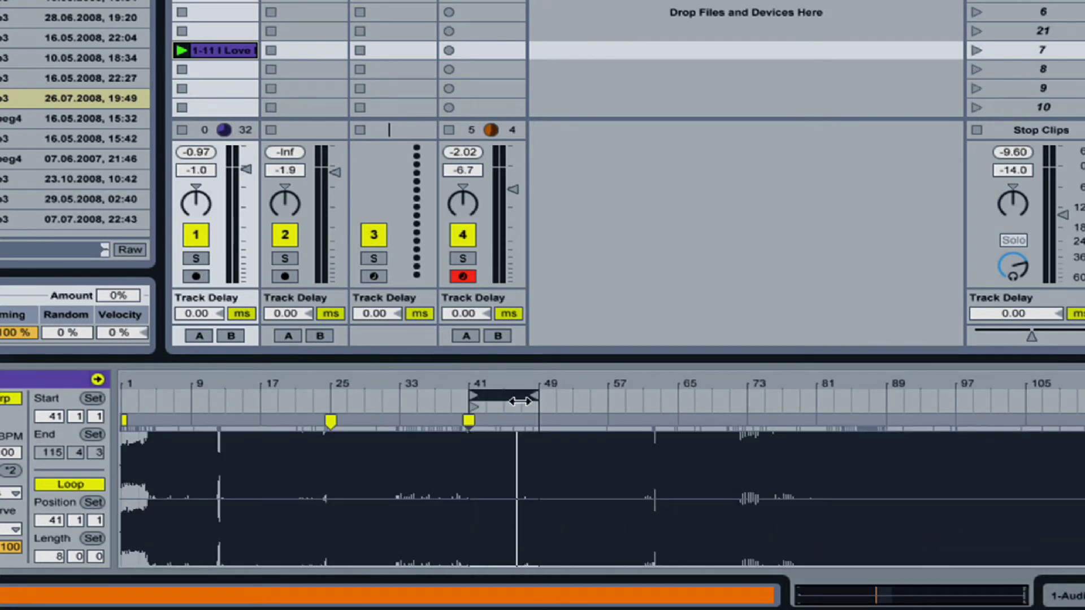
key("Down")
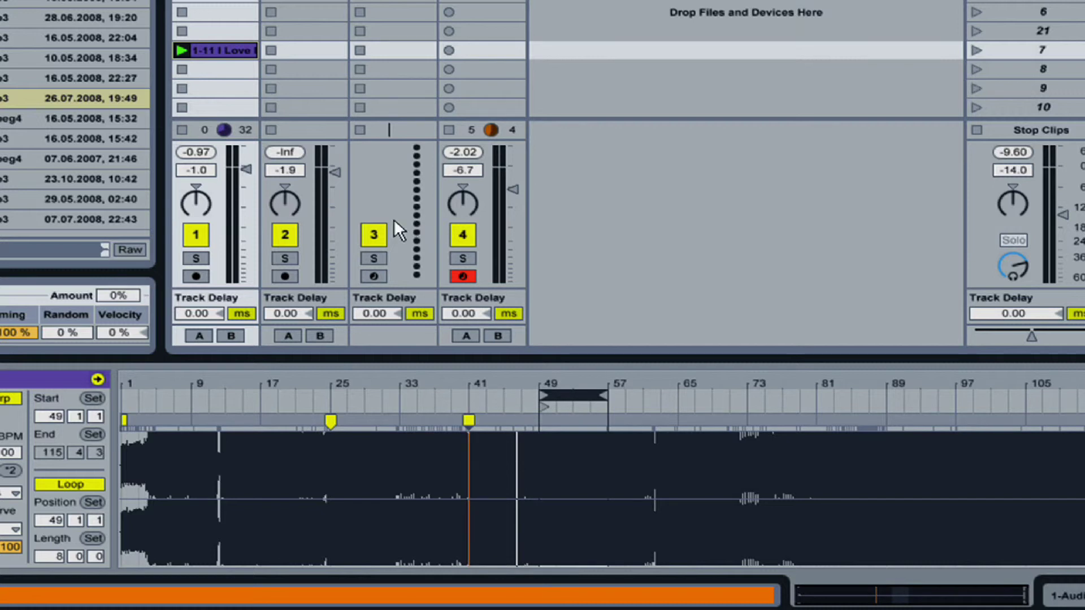
left_click(181, 50)
key("Up")
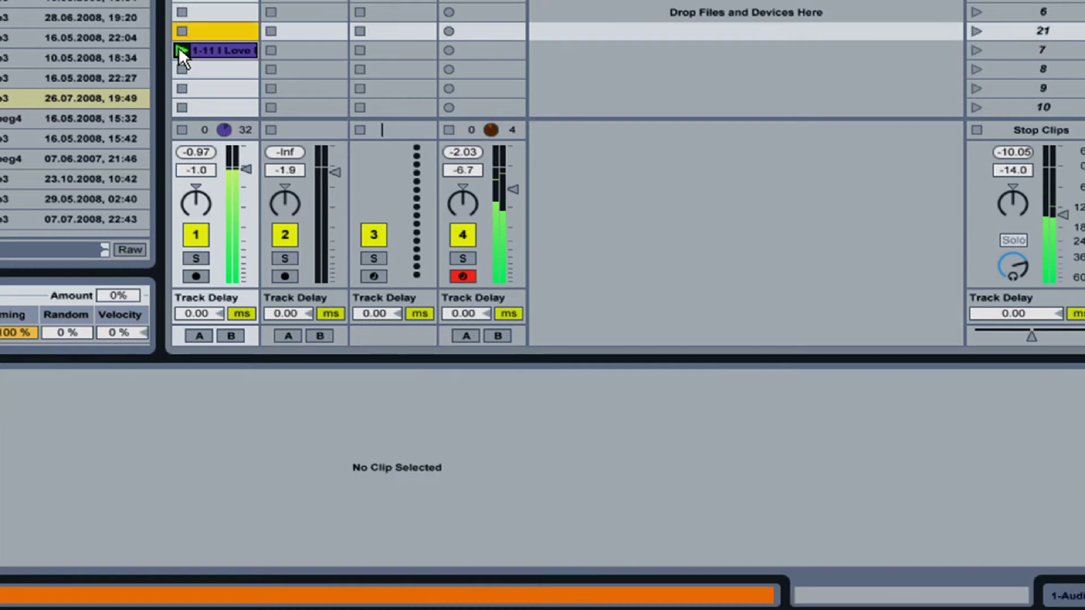
left_click(195, 51)
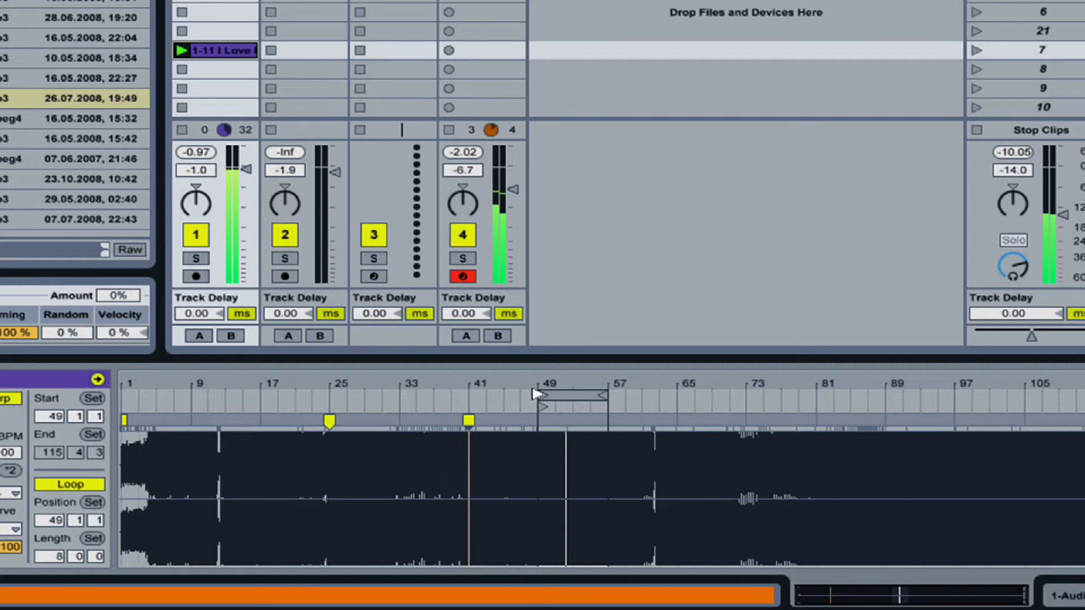
Shift the playing clip's loop forward in 8-bar jumps until it starts at bar 65
left_click(540, 395)
key("Up")
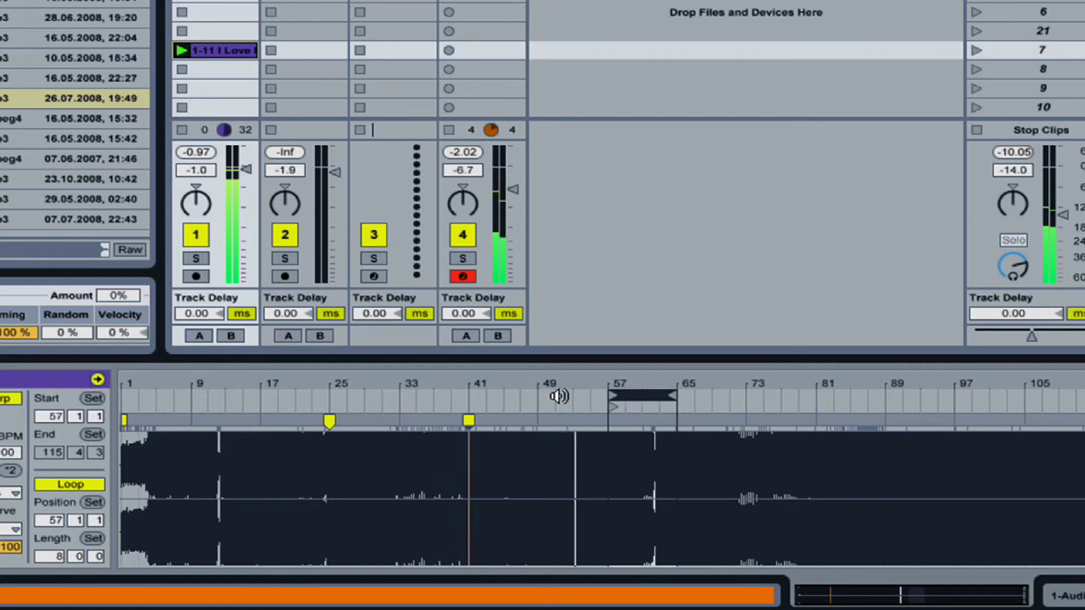
key("Up")
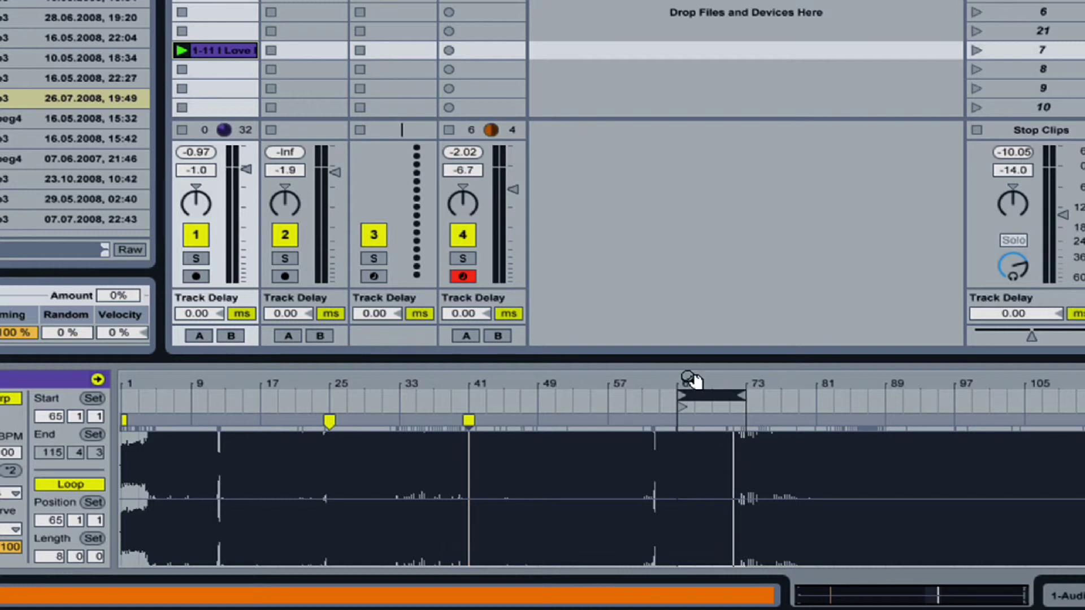
Add a warp marker at the first transient after bar 65 and align it precisely with the bar 65 gridline
left_click_drag(687, 379, 687, 480)
mouse_move(680, 441)
left_mouse_down()
mouse_move(656, 387)
mouse_move(611, 401)
mouse_move(611, 424)
left_mouse_up()
double_click(805, 423)
left_click_drag(805, 419, 666, 421)
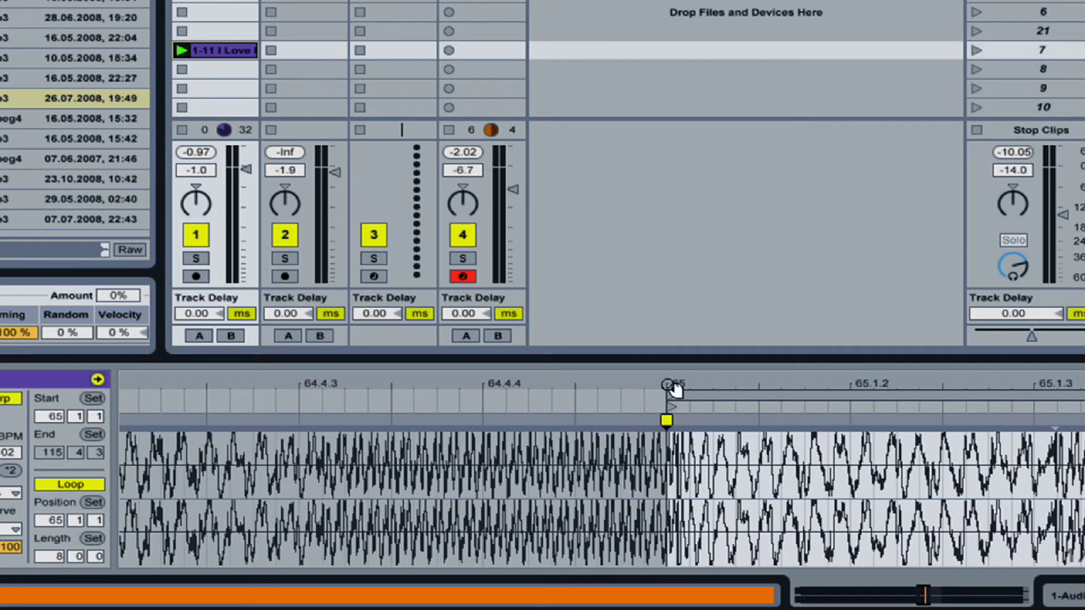
left_click_drag(673, 380, 672, 418)
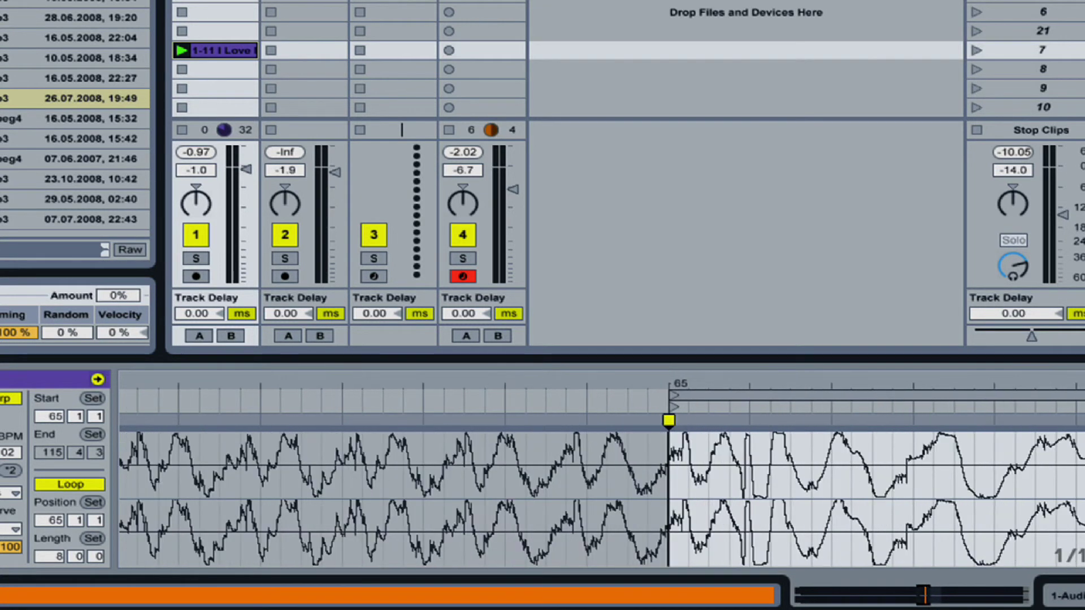
left_click_drag(669, 375, 669, 412)
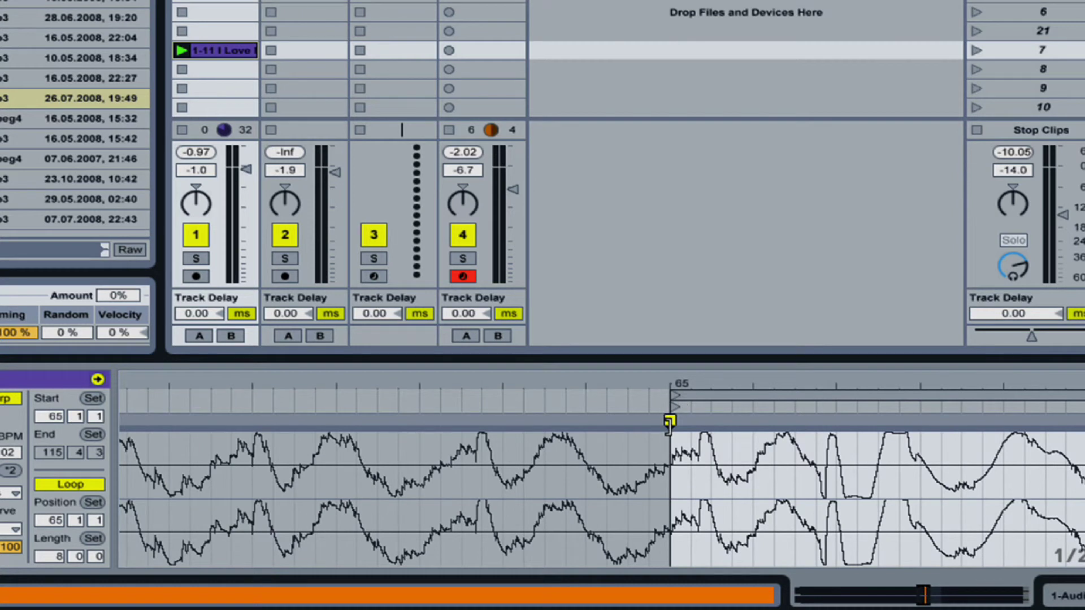
left_click_drag(669, 420, 526, 423)
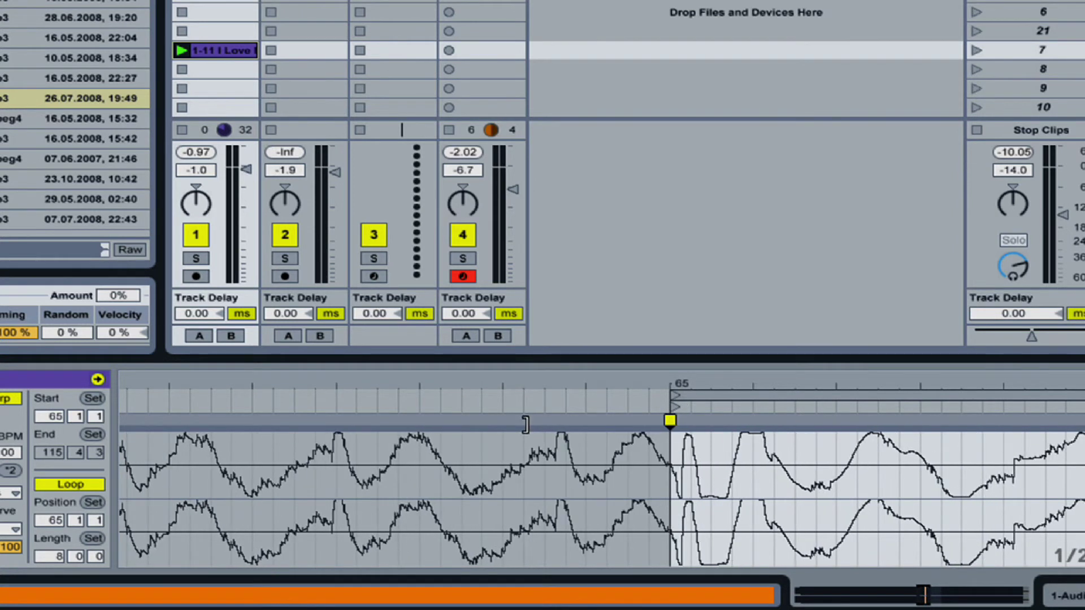
mouse_move(612, 375)
left_mouse_down()
mouse_move(613, 418)
mouse_move(612, 362)
left_mouse_up()
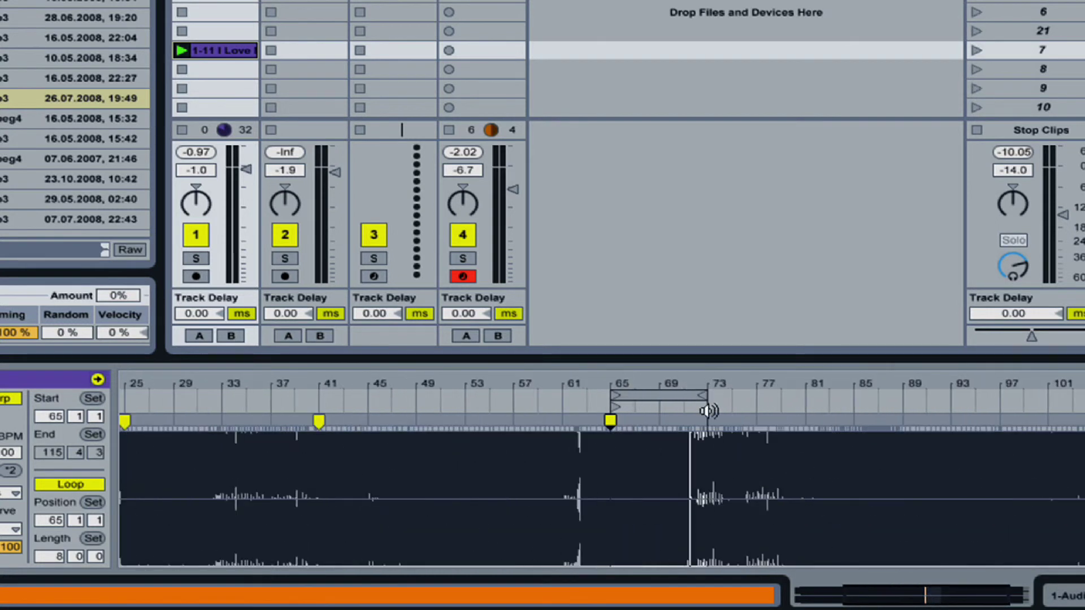
Shift the clip's 8-bar loop forward in 8-bar jumps from bar 65 until it starts at bar 81
left_click(661, 395)
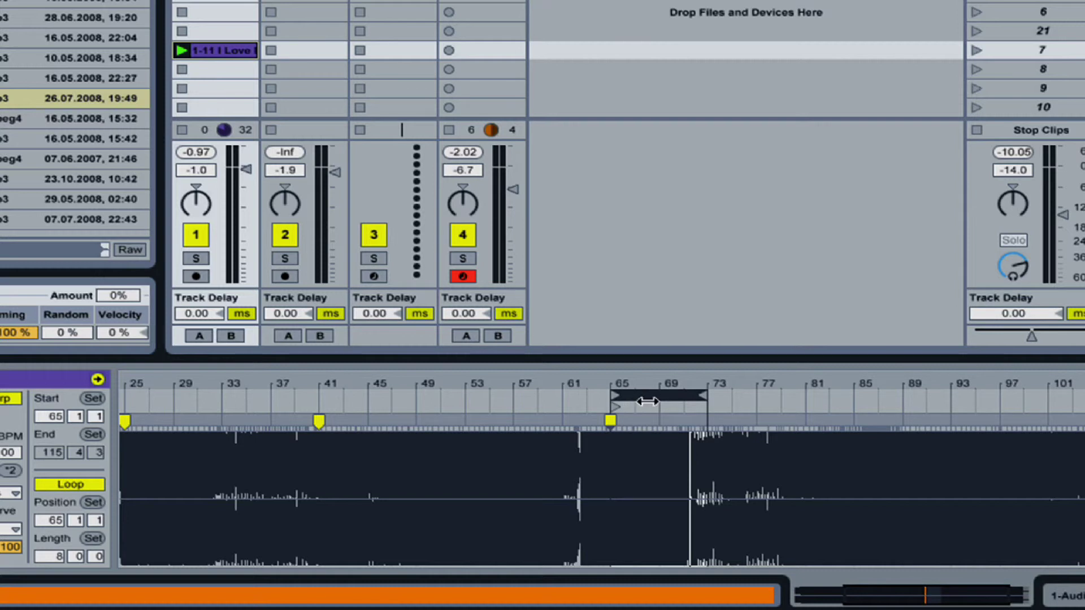
key("Up")
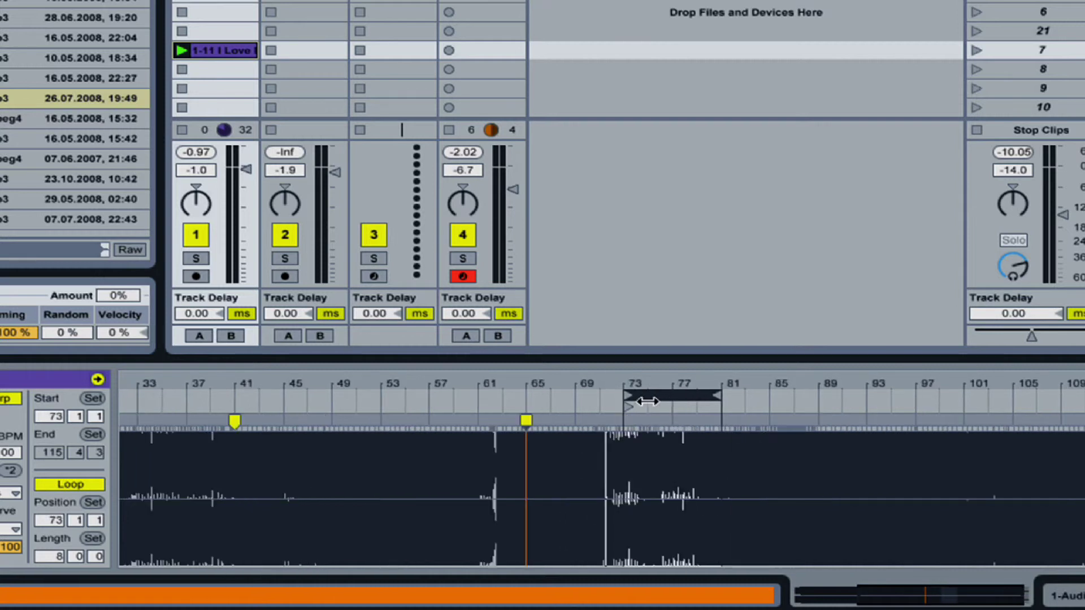
key("Up")
key("Up")
key("Up")
key("Up")
key("Down")
key("Down")
key("Down")
key("Down")
key("Down")
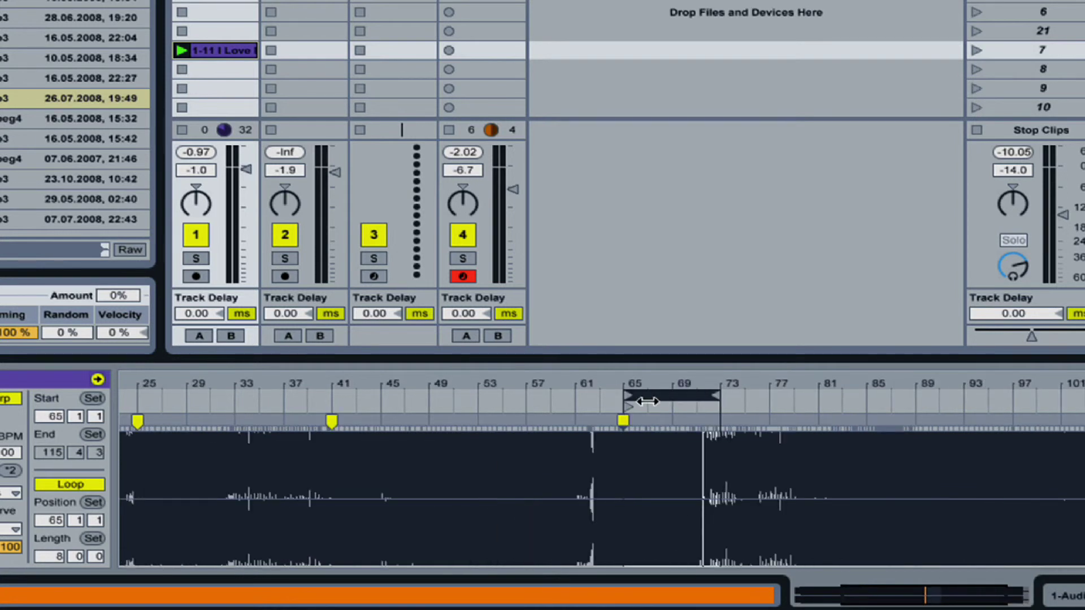
key("Up")
key("Up")
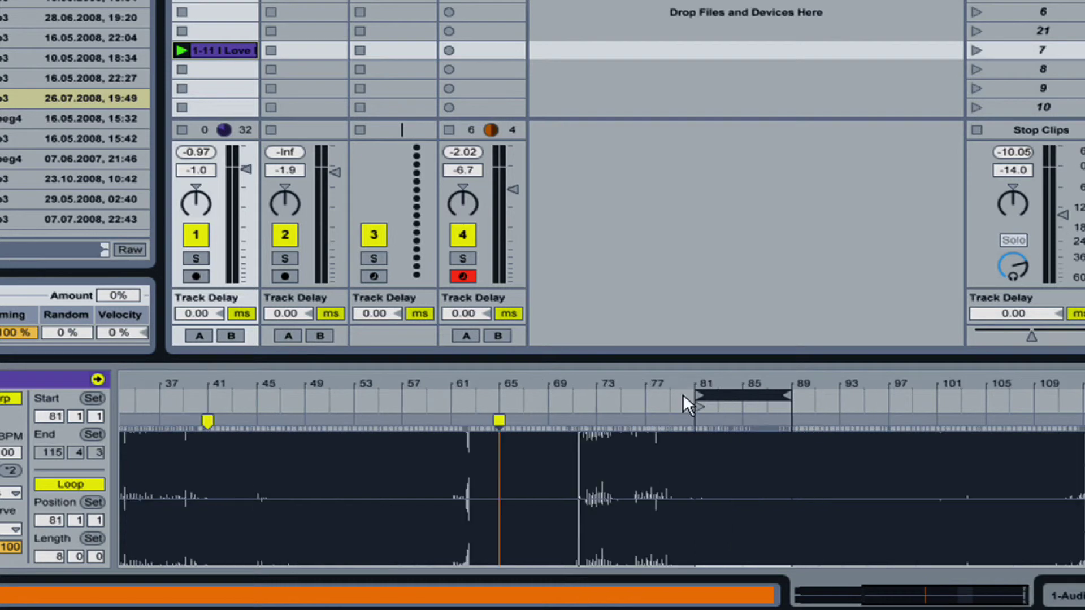
Add a warp marker at the first strong transient after bar 81 and align it precisely with the bar 81 gridline
left_click_drag(702, 379, 701, 509)
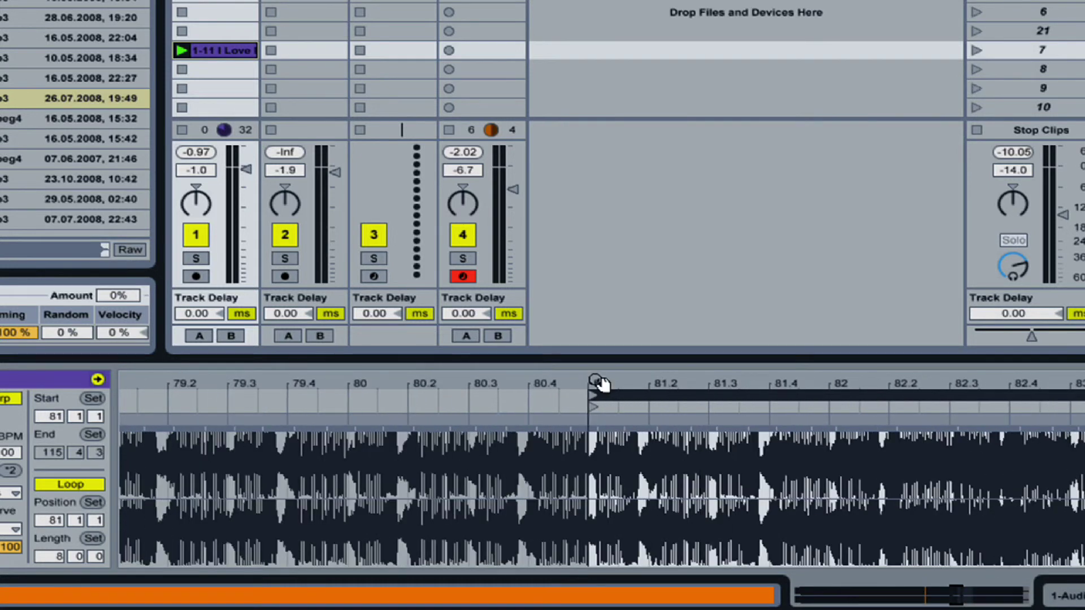
left_click_drag(591, 388, 590, 456)
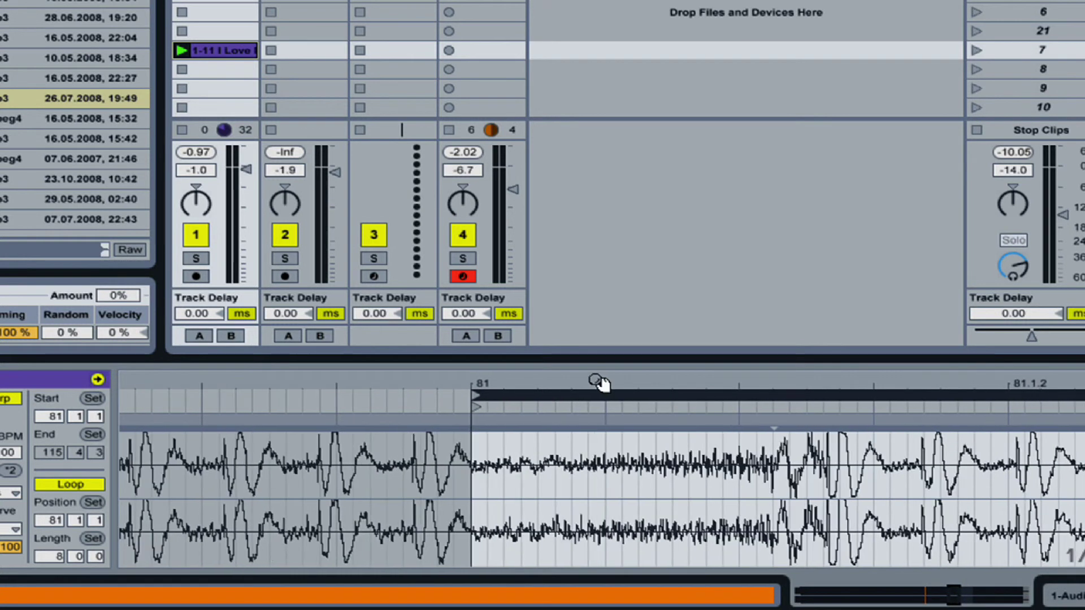
double_click(773, 423)
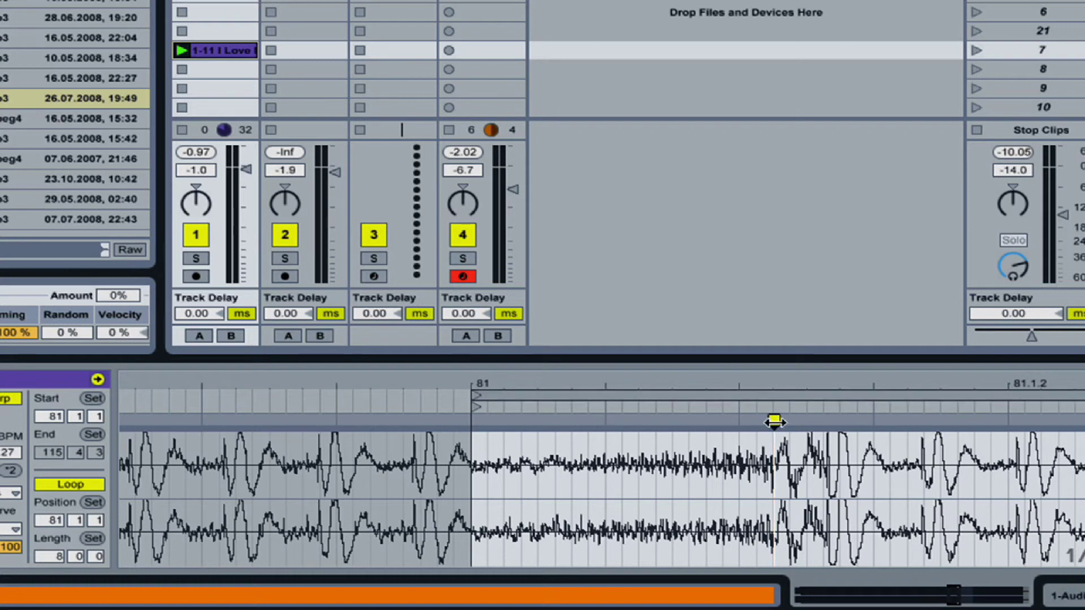
left_click_drag(774, 422, 473, 428)
left_click_drag(480, 382, 482, 429)
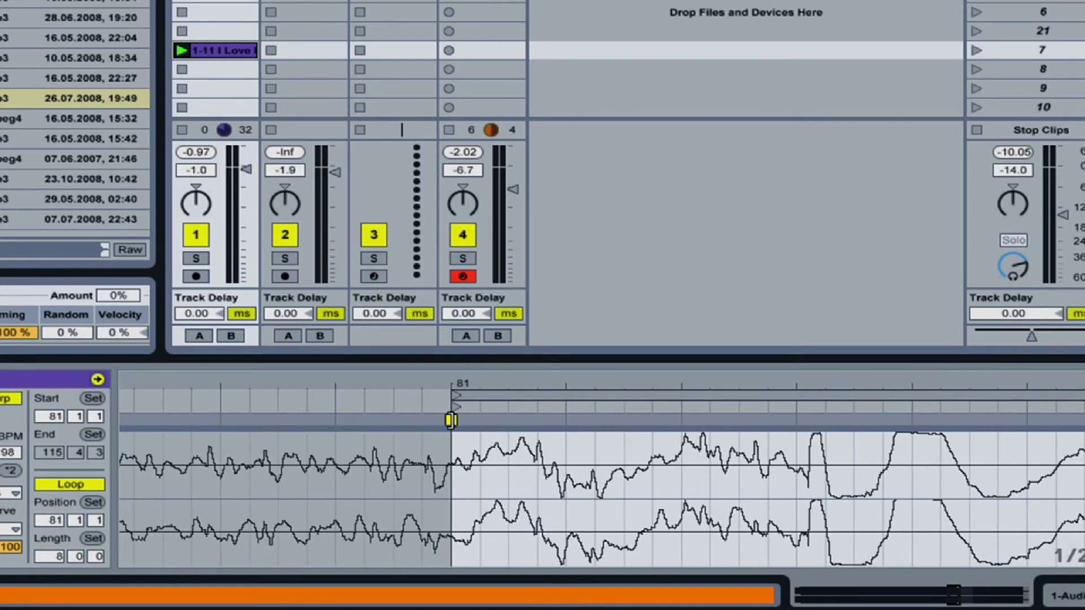
mouse_move(450, 421)
left_mouse_down()
mouse_move(348, 420)
mouse_move(149, 394)
mouse_move(317, 411)
left_mouse_up()
left_click_drag(598, 378, 598, 317)
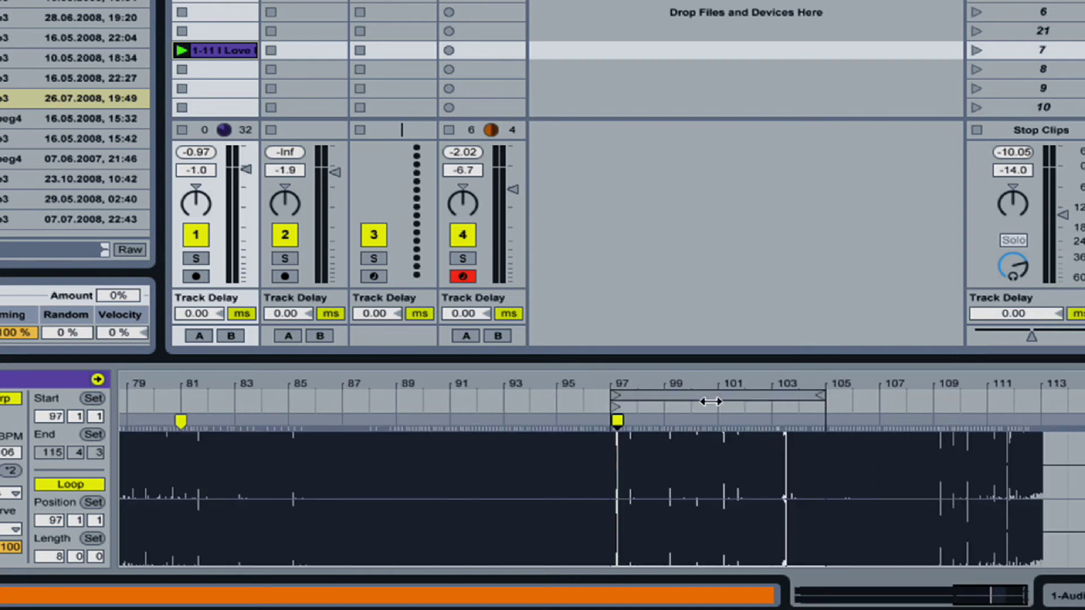
left_click(710, 399)
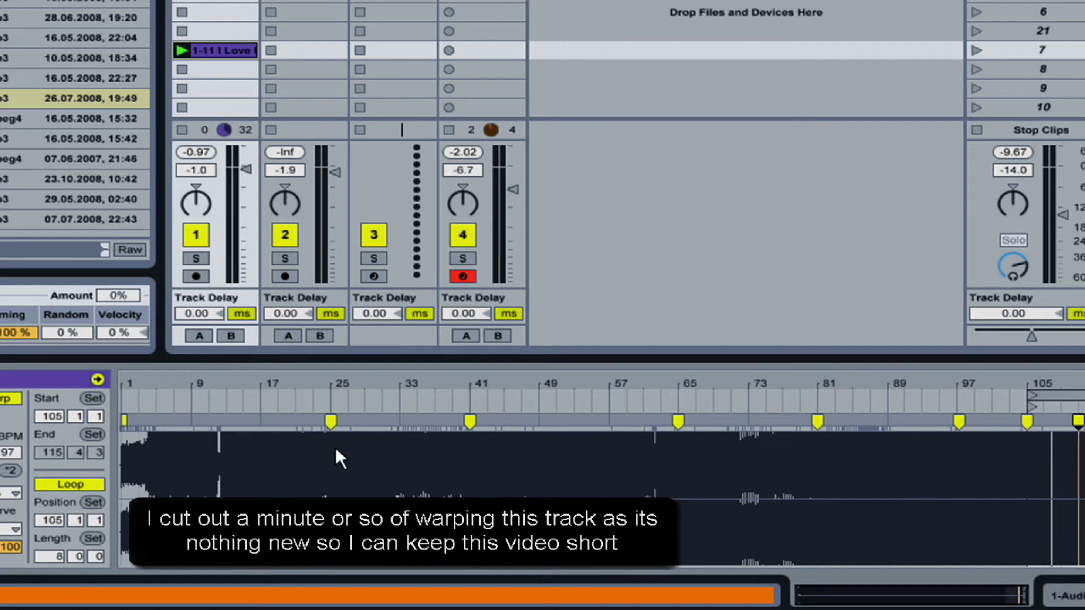
Turn off looping for the clip and set its start to bar 1
left_click(83, 484)
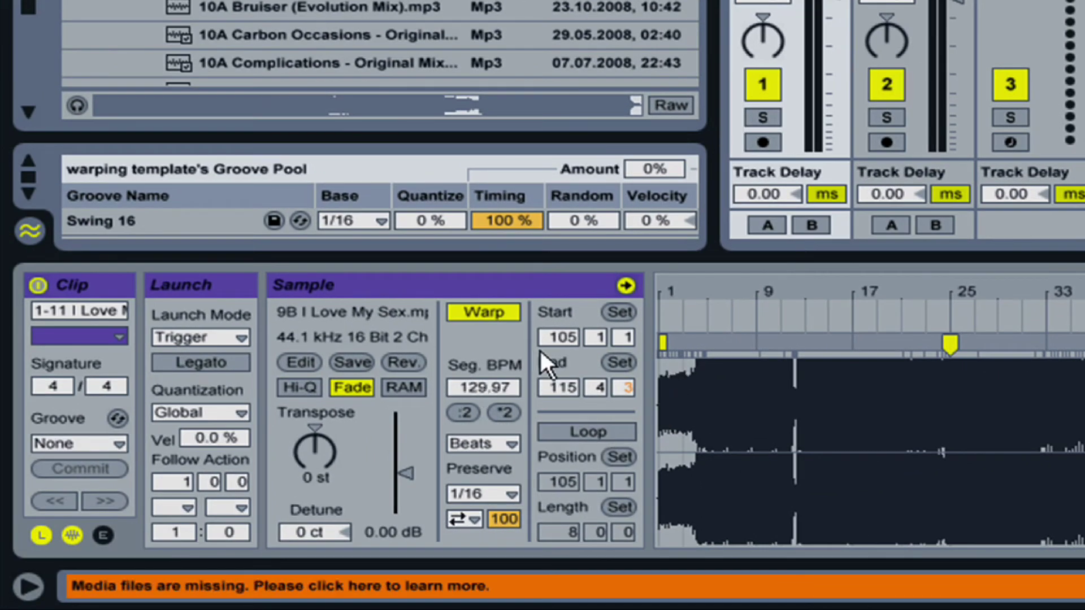
type("1")
key("Return")
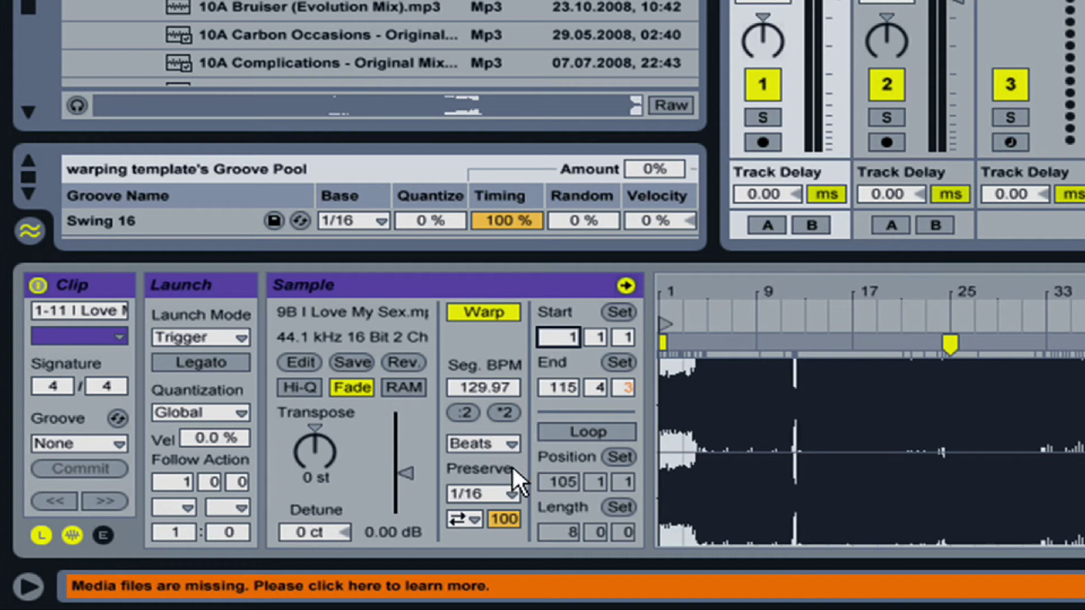
Save the clip's current settings together with its warp markers
left_click(350, 369)
left_click(1067, 300)
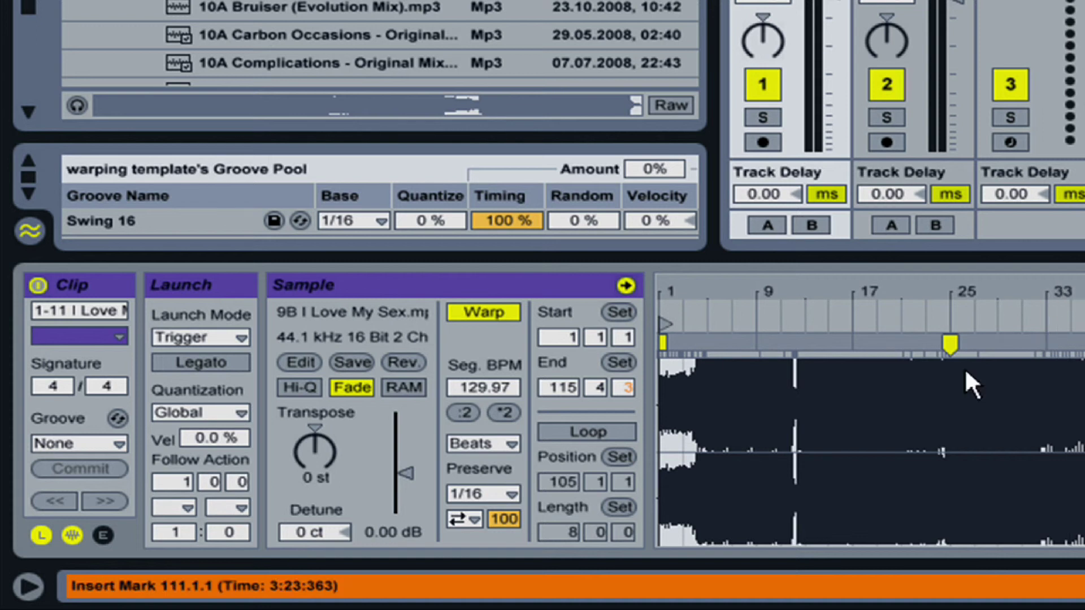
Try adding a warp marker at the transient just before 20.1.3 and shifting it slightly, and remove that marker again
left_click_drag(876, 298, 876, 474)
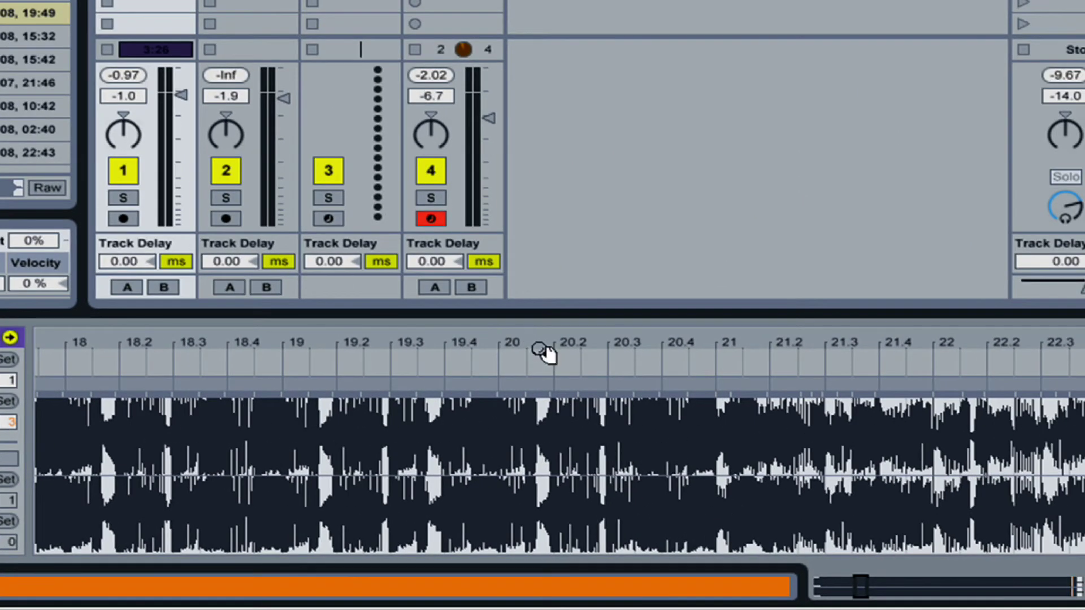
left_click_drag(588, 342, 592, 431)
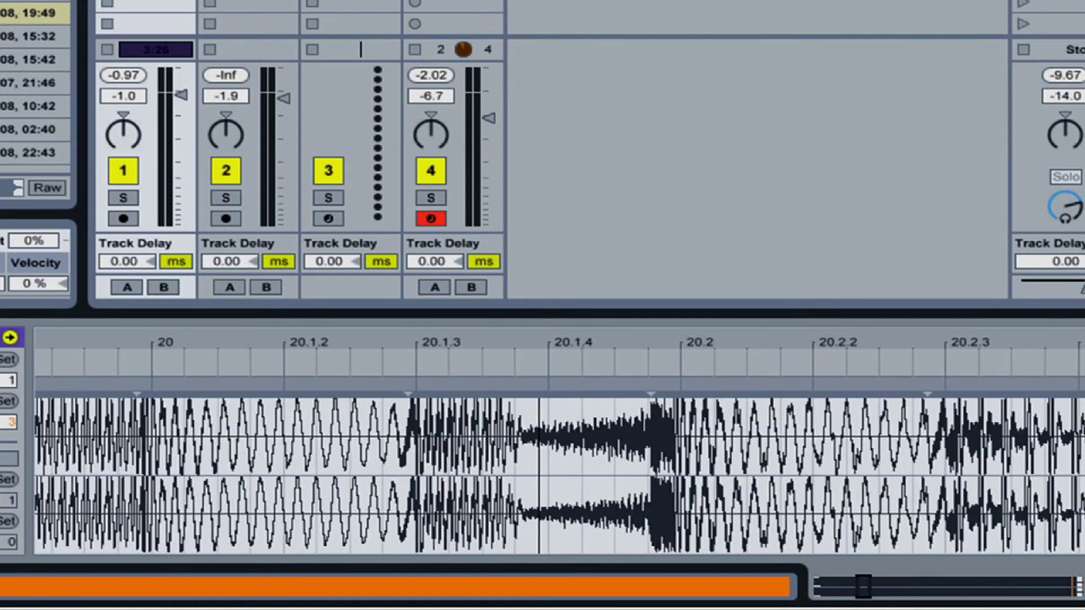
left_click_drag(539, 346, 538, 351)
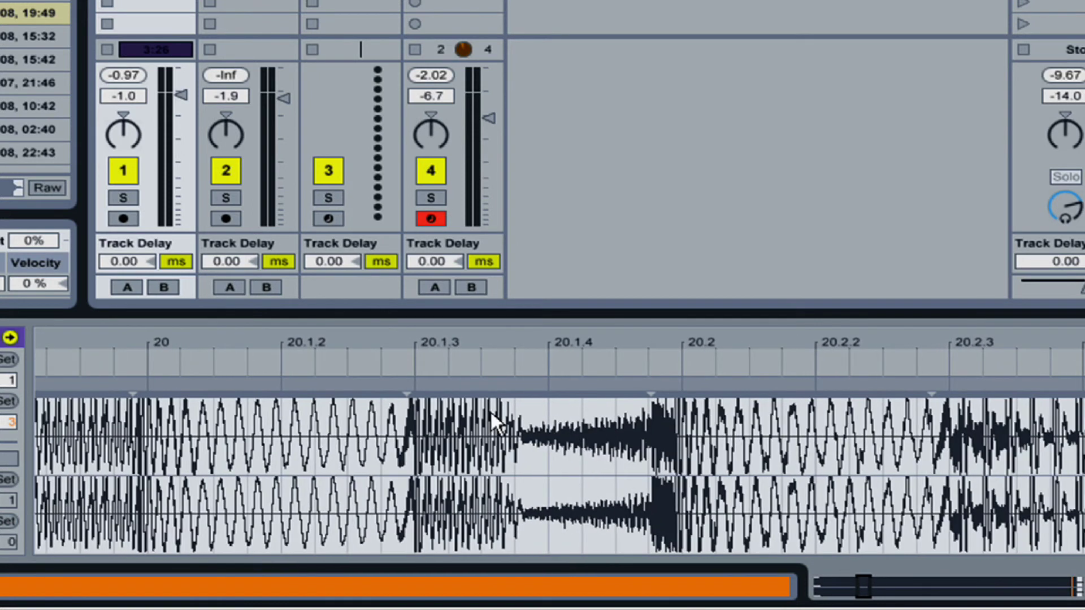
double_click(408, 389)
left_click_drag(412, 421, 451, 387)
left_click_drag(426, 344, 426, 316)
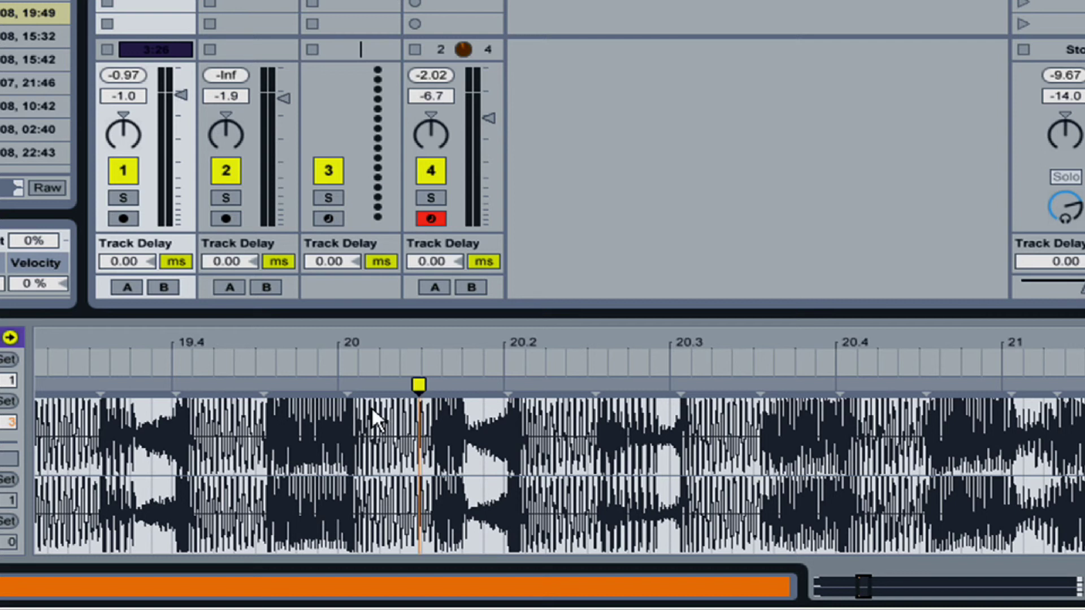
double_click(417, 383)
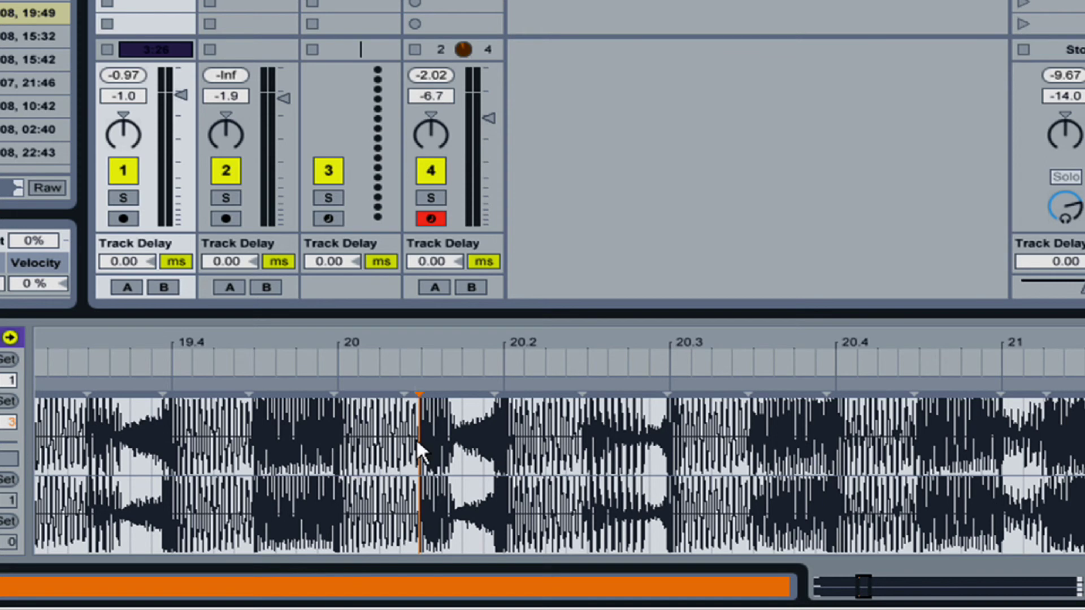
Add warp markers at the transient just before 20.1.3 and at its two neighbouring transients, and move the middle marker to 20.1.3
left_click(406, 384)
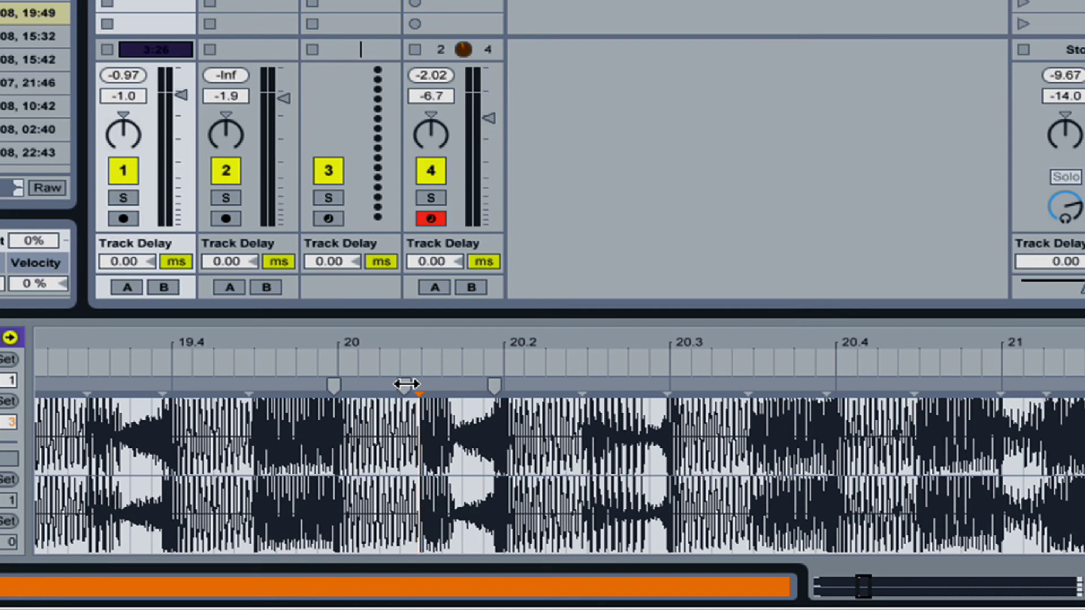
key("ctrl")
left_click(406, 384)
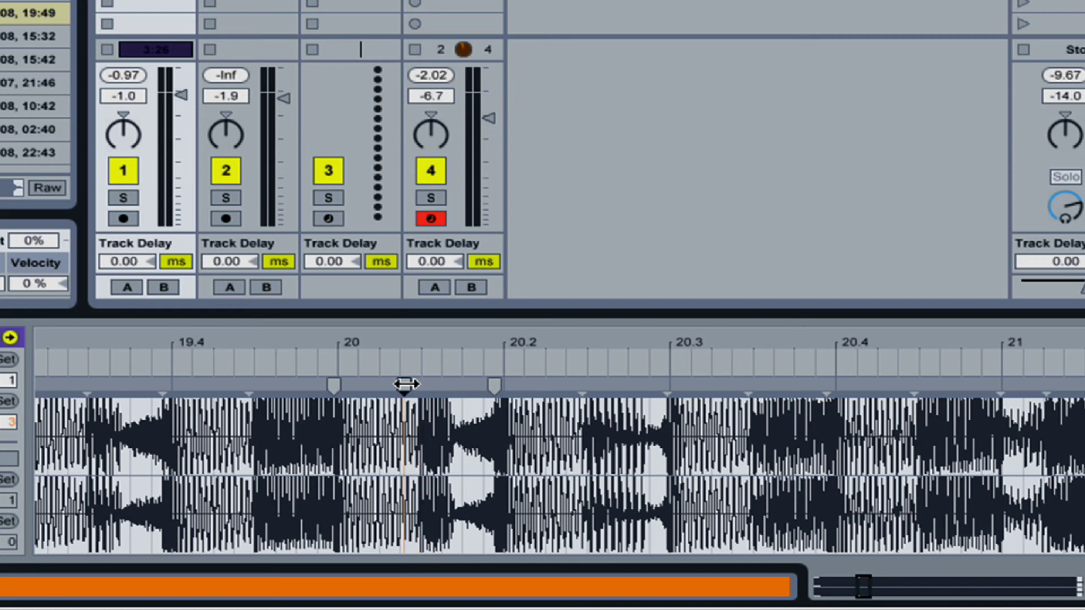
mouse_move(402, 385)
left_mouse_down()
mouse_move(375, 385)
mouse_move(444, 382)
mouse_move(359, 383)
mouse_move(444, 383)
mouse_move(401, 382)
mouse_move(424, 368)
mouse_move(425, 415)
left_mouse_up()
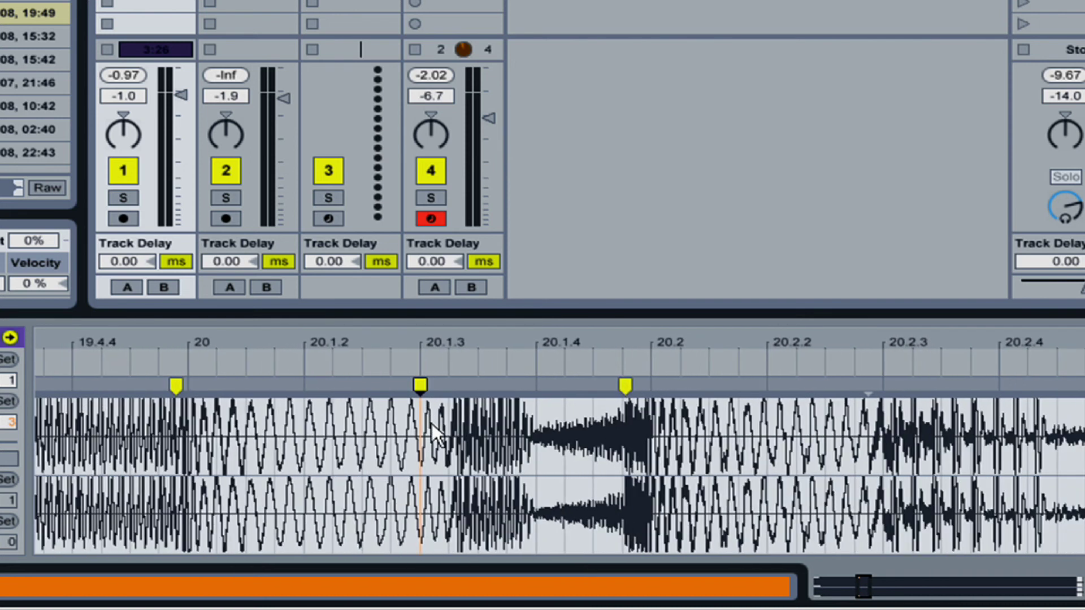
Slide the audio beneath the 20.1.3 warp marker earlier so the strong transient lines up with the marker, keeping the marker in place
left_click(420, 386)
left_click_drag(419, 386, 386, 391)
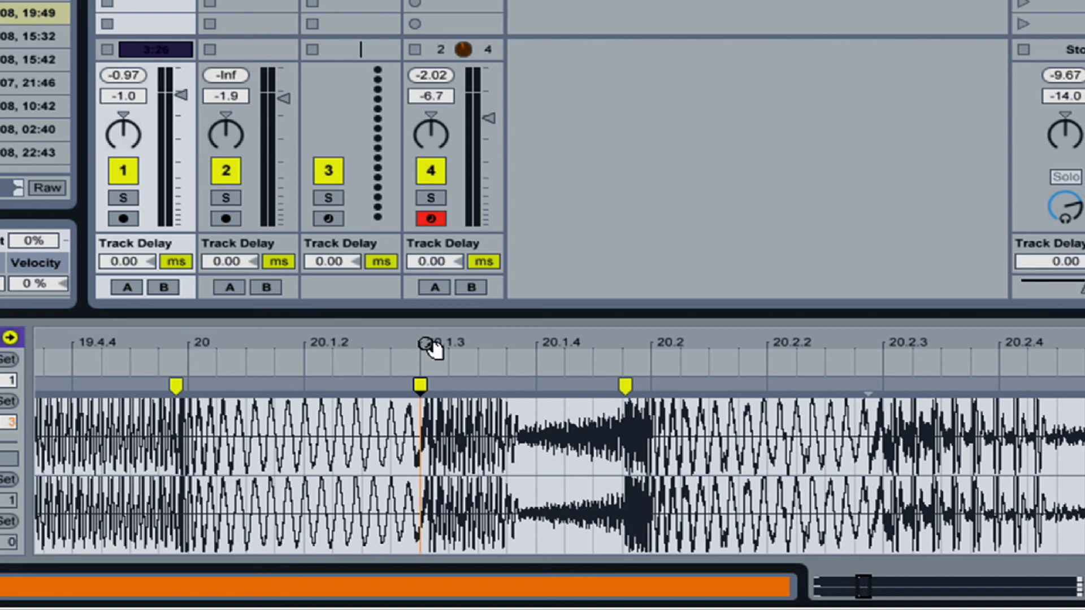
left_click_drag(426, 345, 433, 107)
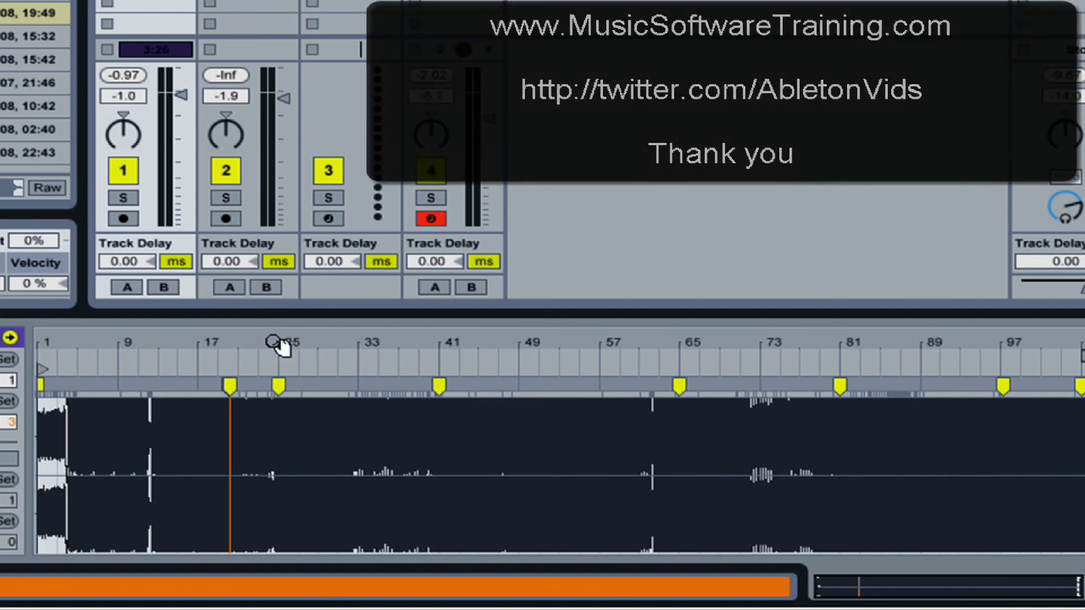
key("space")
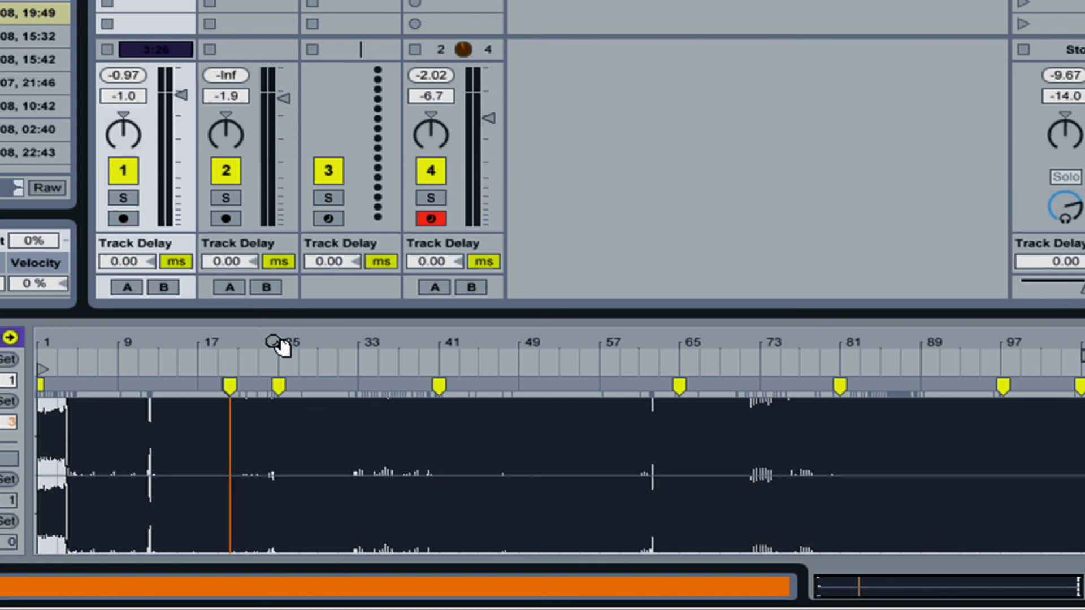